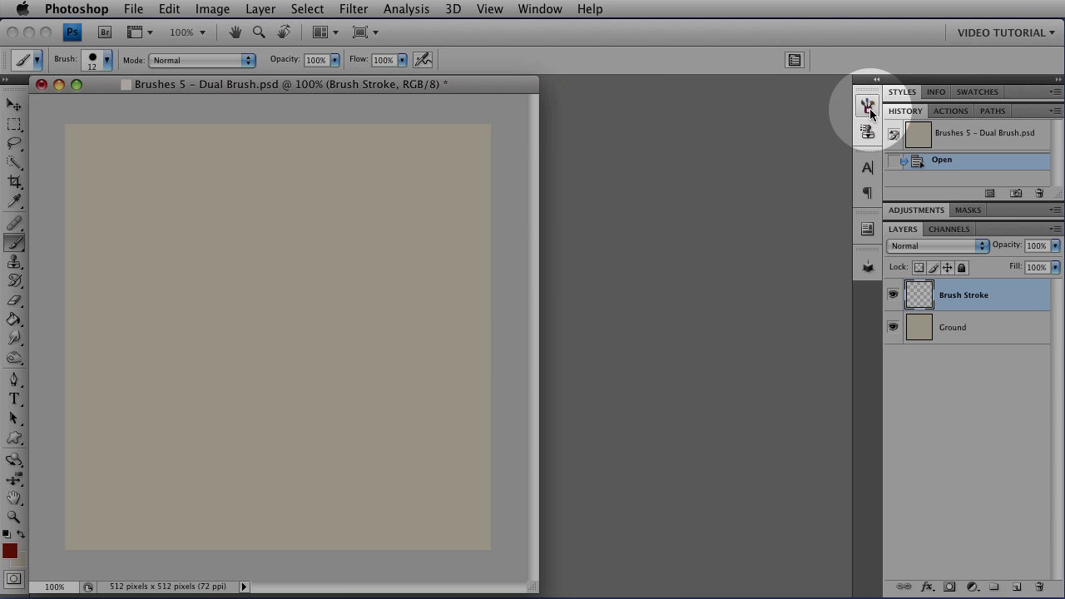
left_click(869, 109)
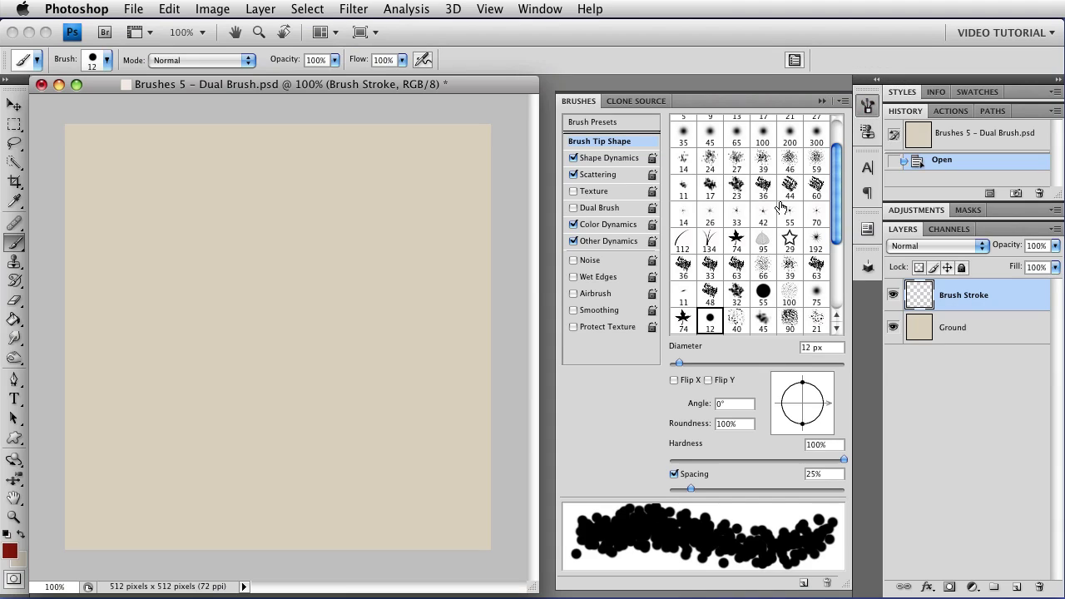
left_click(549, 12)
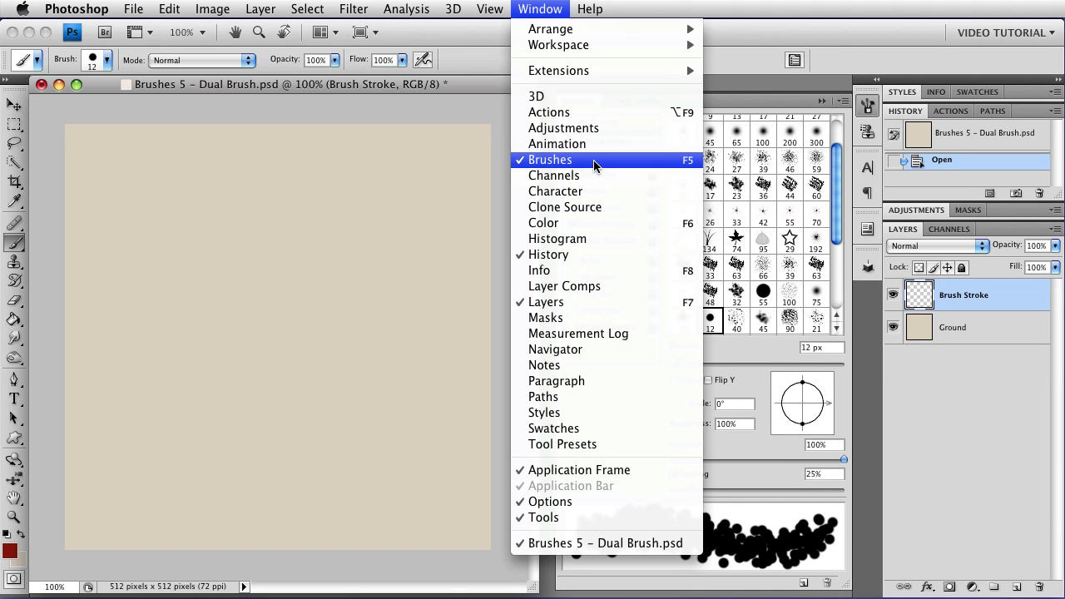
left_click(672, 166)
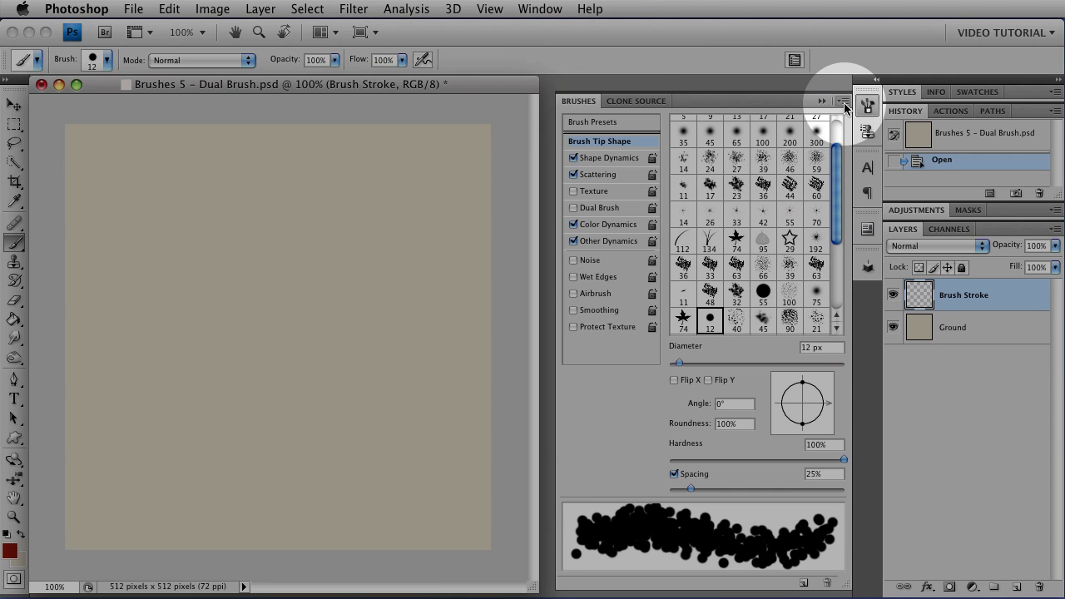
Clear all brush controls, then set the round tip to 51 px diameter and 14% spacing
left_click(843, 102)
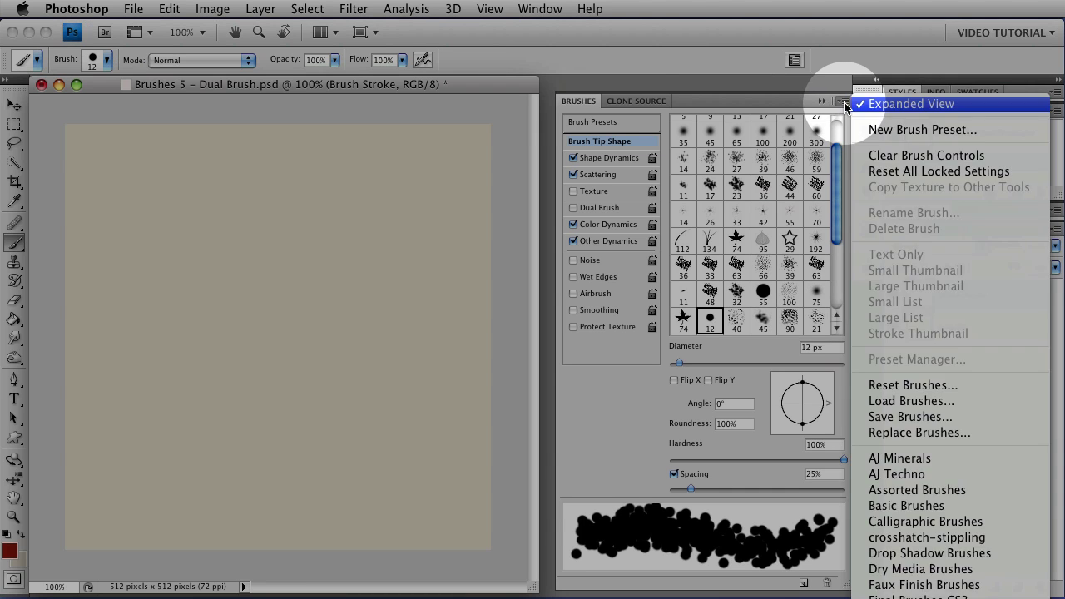
left_click(912, 158)
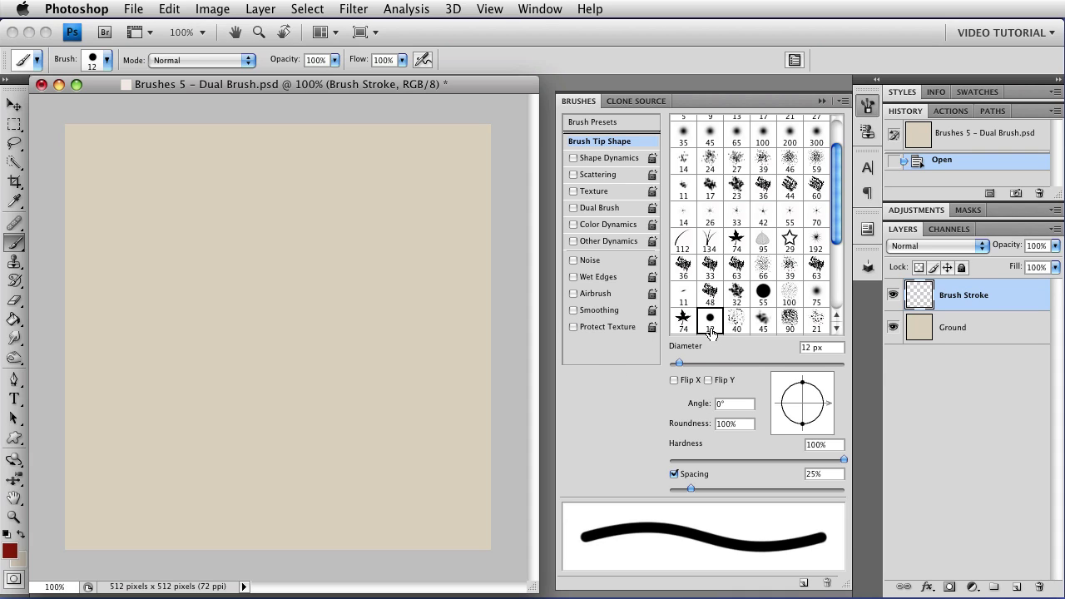
left_click_drag(681, 364, 712, 368)
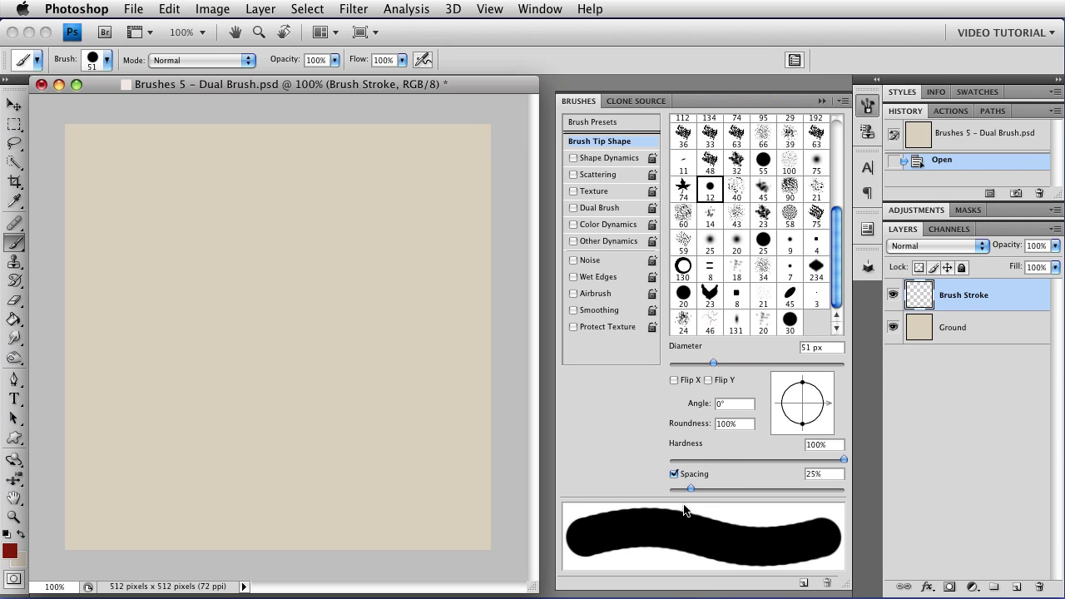
left_click_drag(688, 491, 681, 492)
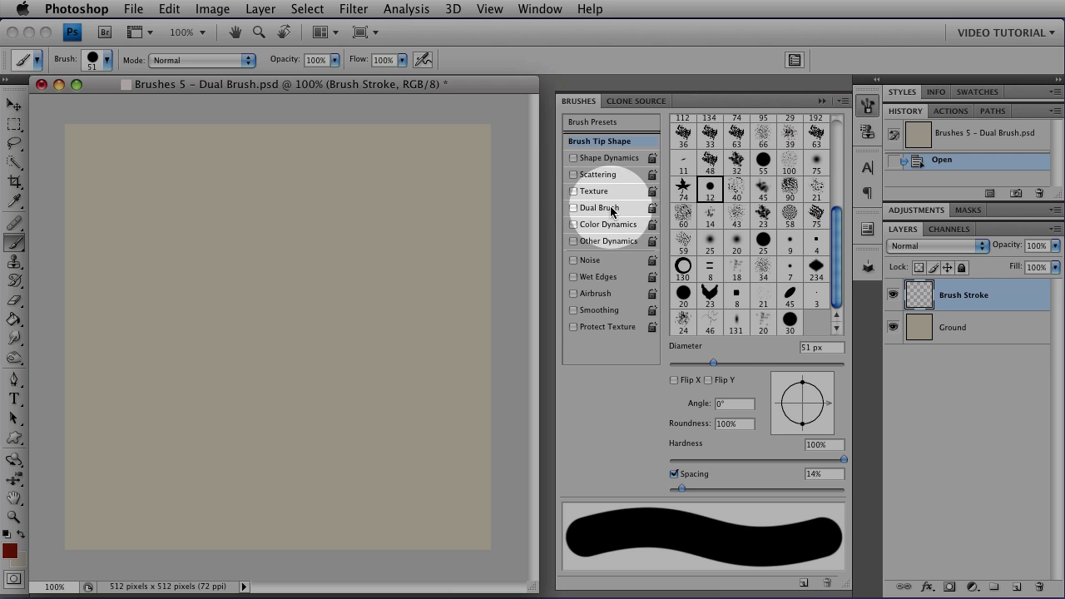
Enable Dual Brush and choose the 74 px maple-leaf tip as its secondary tip
left_click(611, 210)
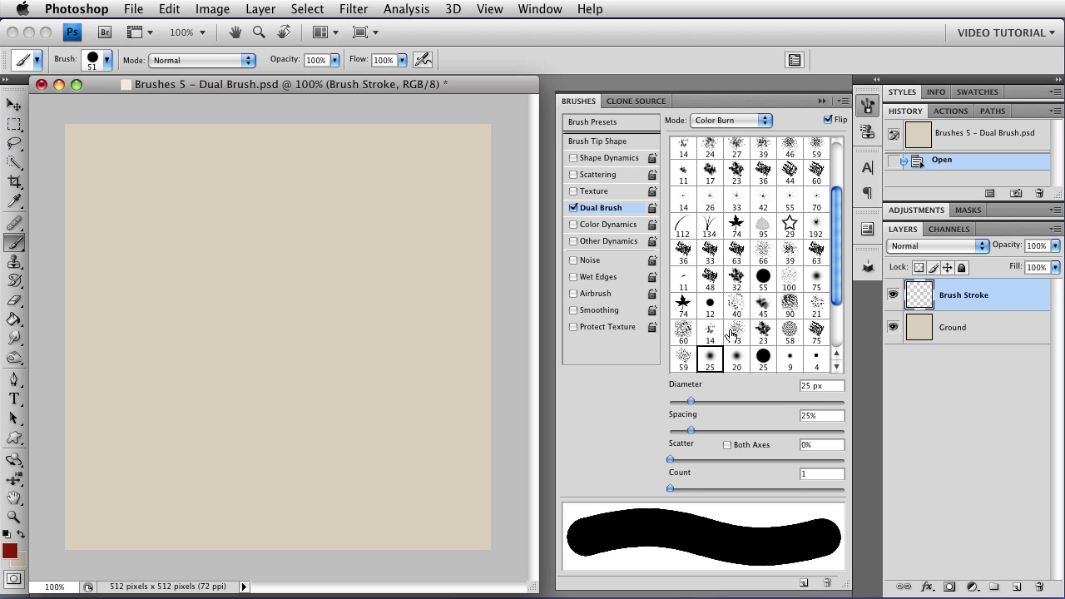
left_click(736, 227)
left_click_drag(837, 285, 829, 240)
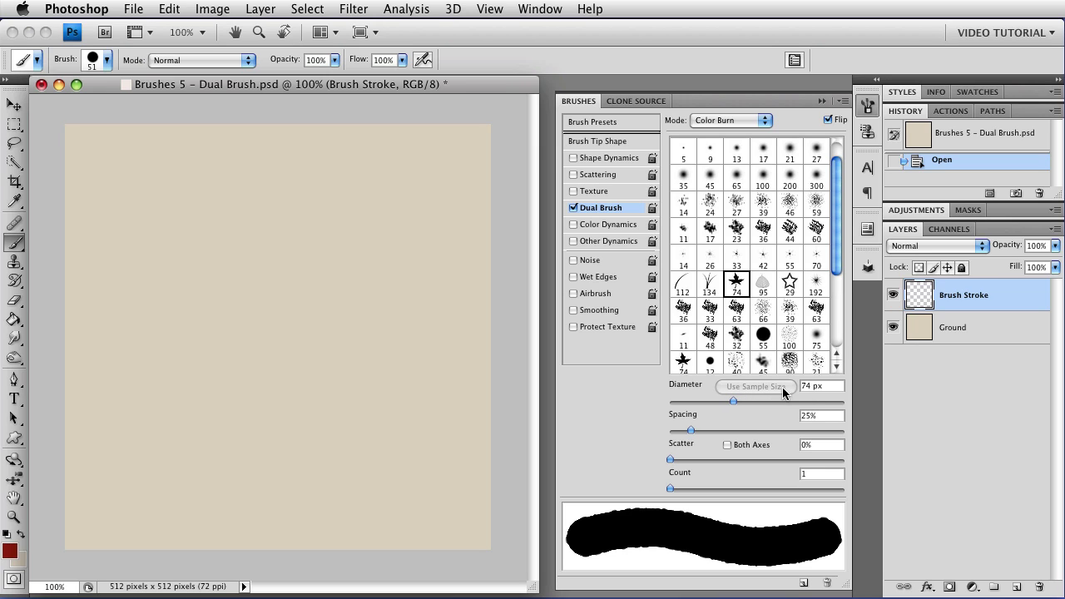
Set the Dual Brush to Multiply mode, 99% spacing and 77% scatter on both axes
left_click(736, 119)
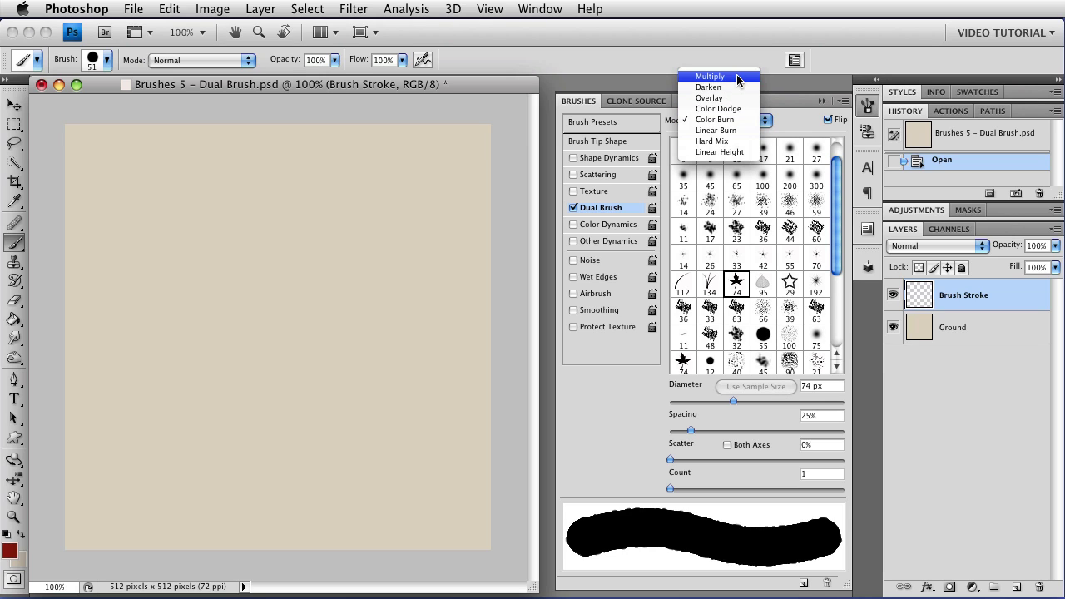
left_click(738, 77)
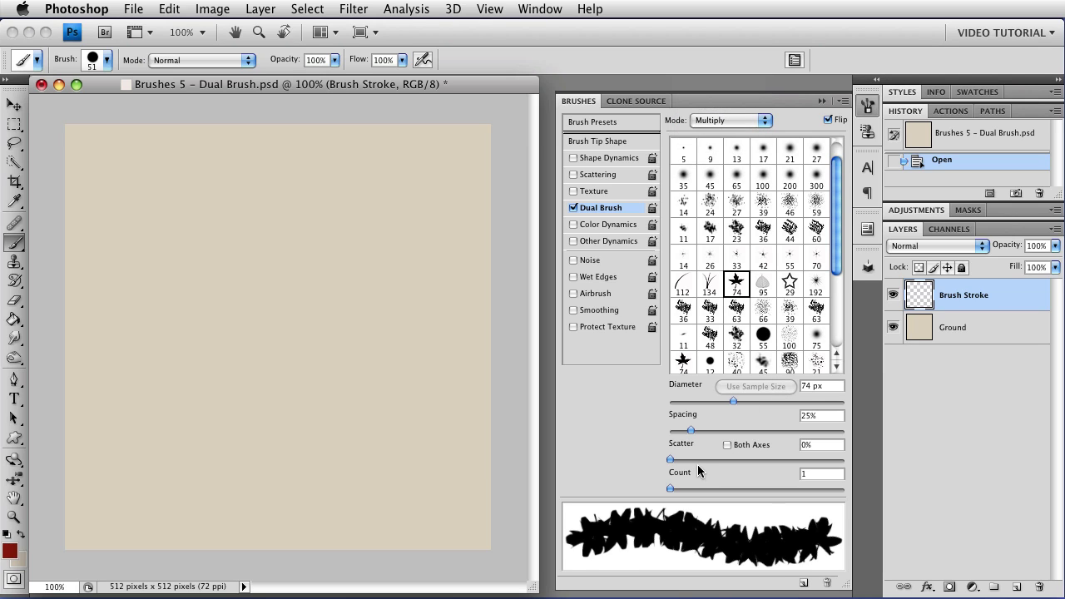
left_click_drag(691, 429, 755, 434)
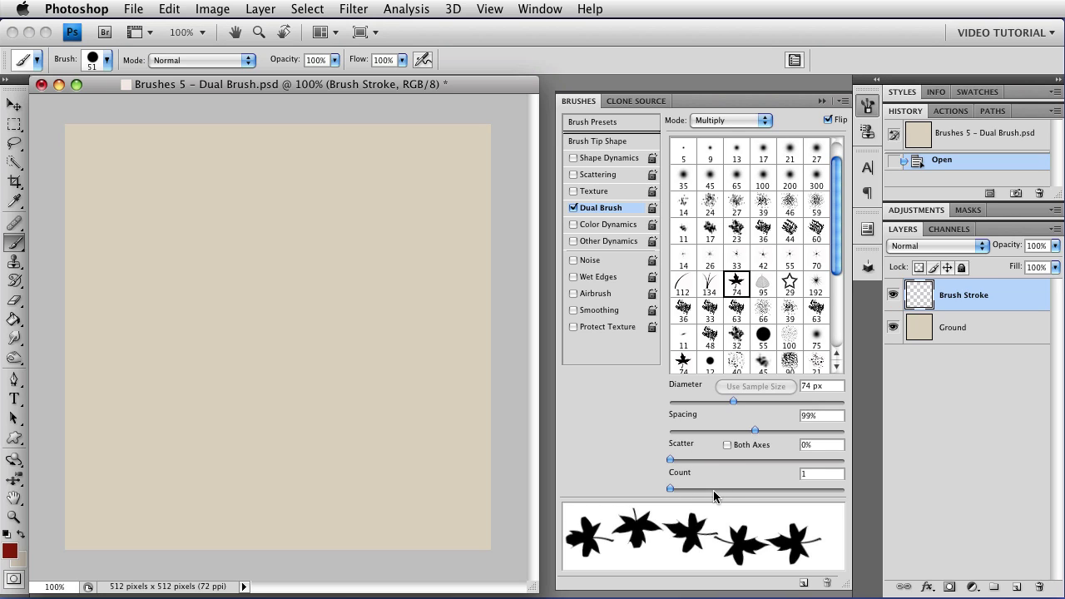
mouse_move(671, 461)
left_mouse_down()
mouse_move(696, 458)
mouse_move(665, 468)
left_mouse_up()
left_click(726, 446)
mouse_move(671, 461)
left_mouse_down()
mouse_move(694, 459)
mouse_move(670, 468)
mouse_move(683, 459)
mouse_move(676, 489)
mouse_move(616, 492)
left_mouse_up()
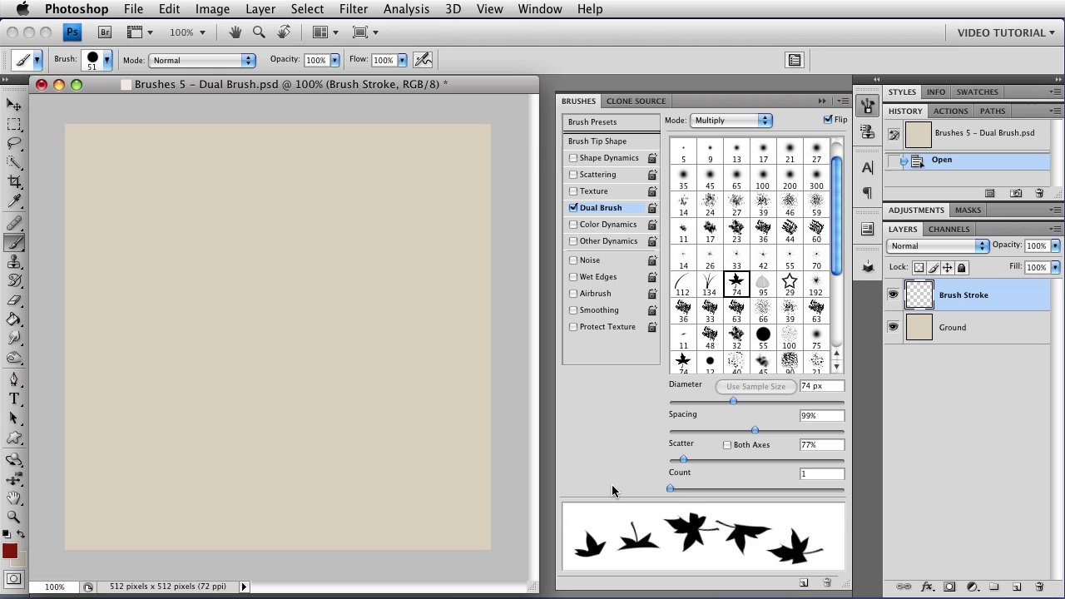
left_click(828, 121)
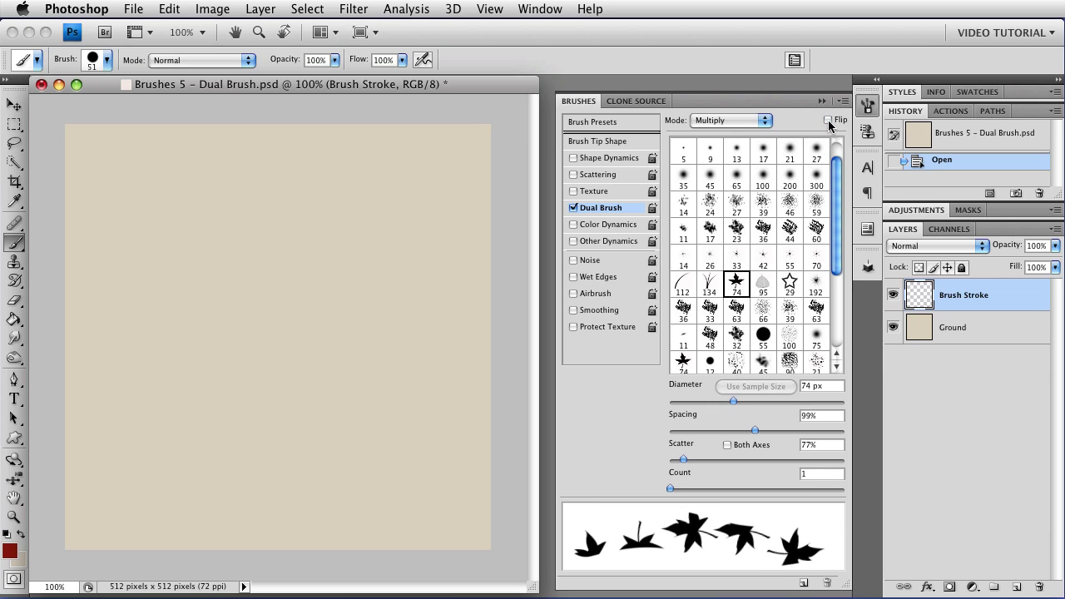
left_click(828, 121)
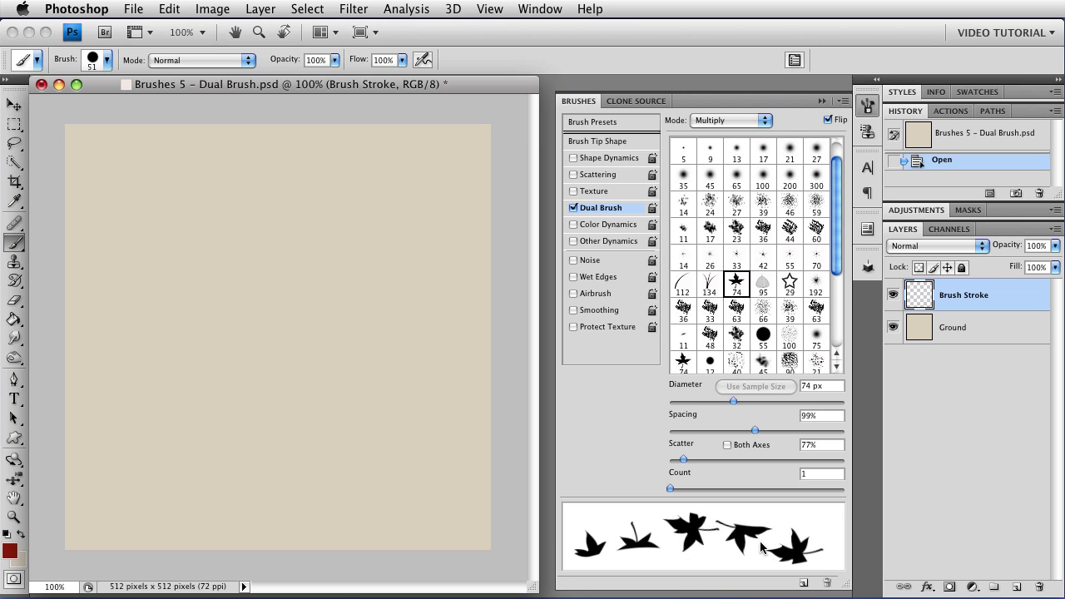
Paint three curving trails of red maple leaves across the beige canvas
mouse_move(145, 164)
left_mouse_down()
mouse_move(119, 209)
mouse_move(105, 309)
mouse_move(106, 425)
mouse_move(132, 517)
mouse_move(190, 542)
mouse_move(293, 545)
mouse_move(380, 492)
mouse_move(327, 452)
mouse_move(221, 404)
mouse_move(156, 342)
mouse_move(154, 232)
left_mouse_up()
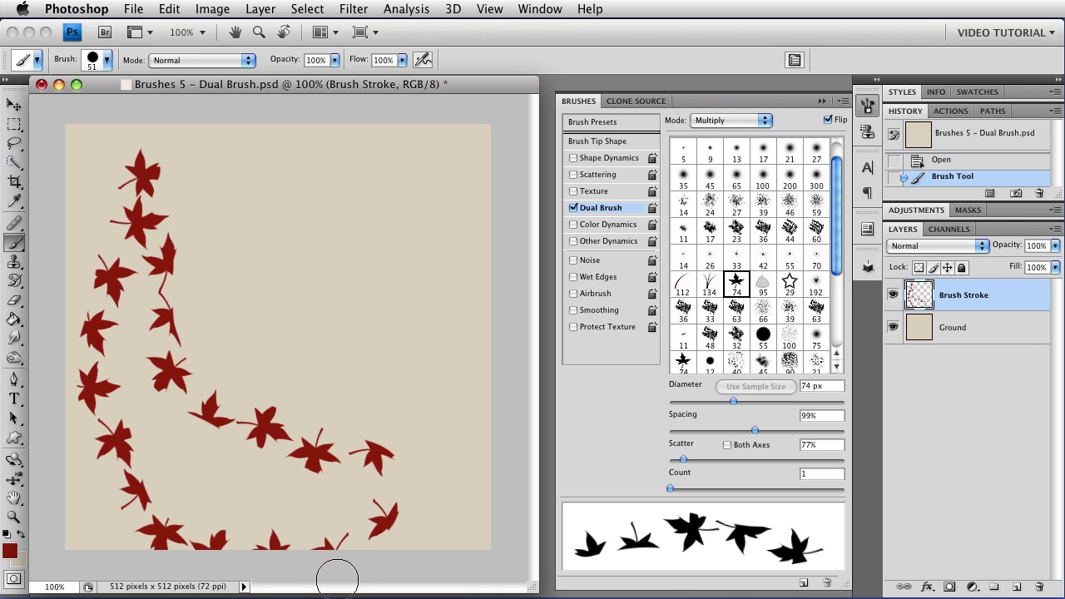
mouse_move(228, 287)
left_mouse_down()
mouse_move(228, 249)
mouse_move(278, 179)
mouse_move(346, 193)
mouse_move(348, 238)
mouse_move(316, 242)
mouse_move(292, 223)
mouse_move(267, 236)
mouse_move(262, 255)
mouse_move(281, 349)
mouse_move(318, 388)
mouse_move(331, 376)
mouse_move(303, 281)
left_mouse_up()
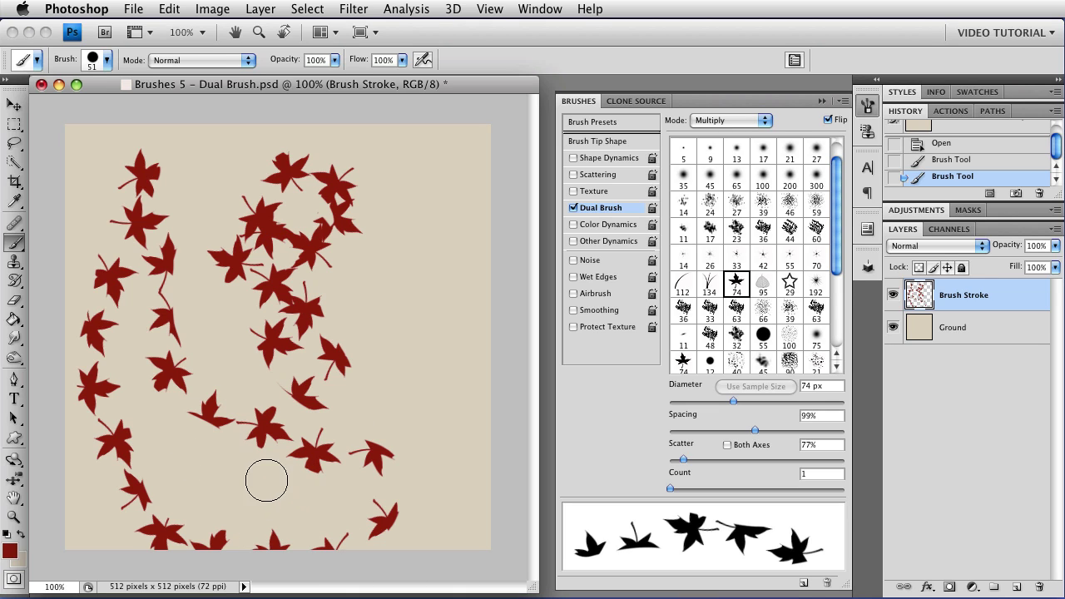
left_click_drag(266, 486, 163, 420)
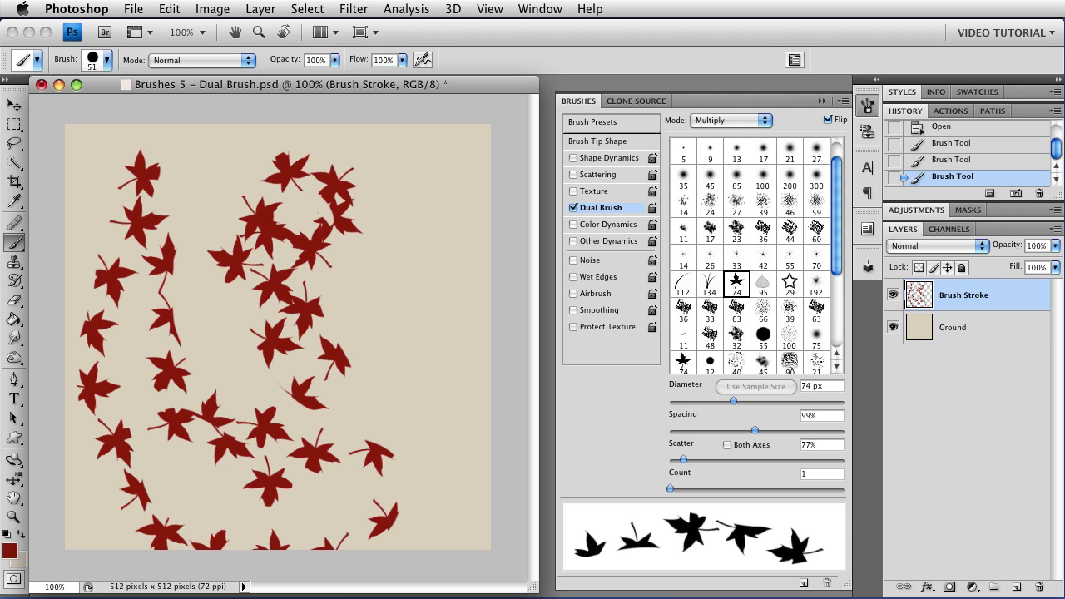
Undo every leaf stroke back to the Open state and select the Brush Stroke layer
key("super+z")
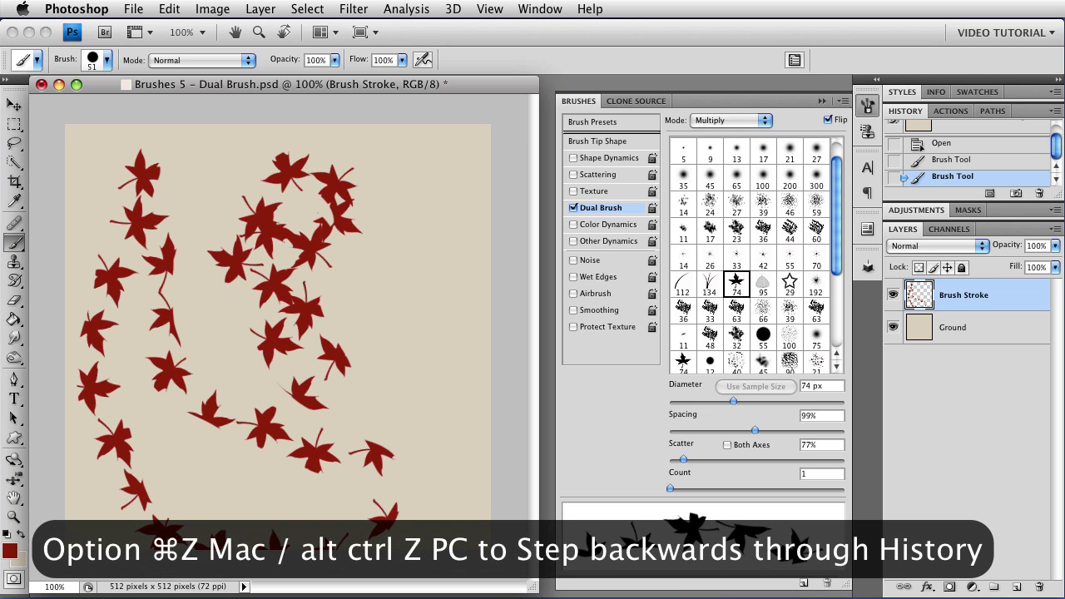
key("alt+super+z")
key("alt+super+z")
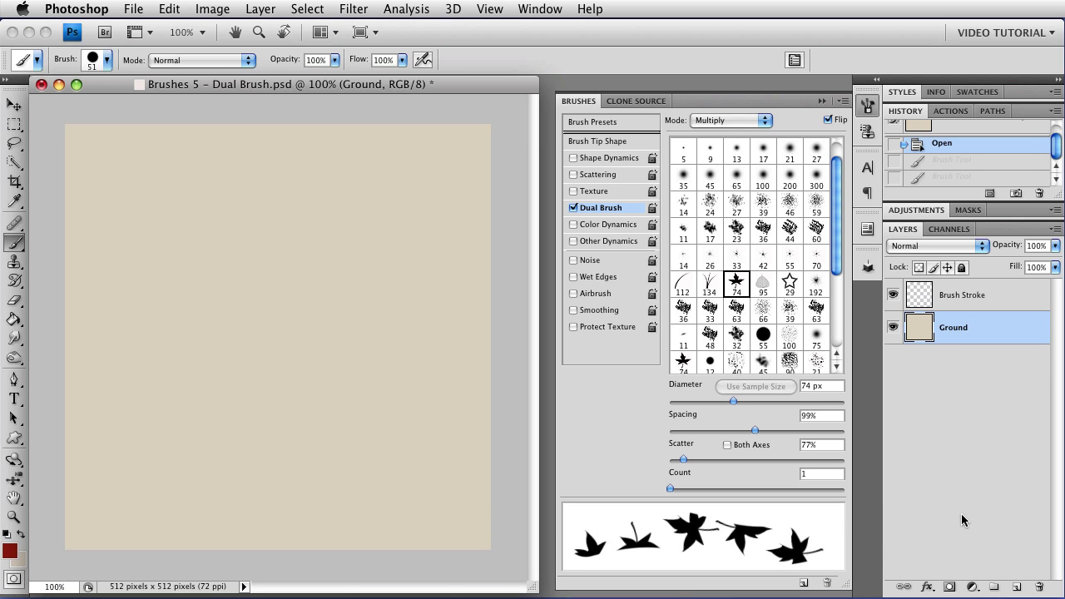
left_click(990, 307)
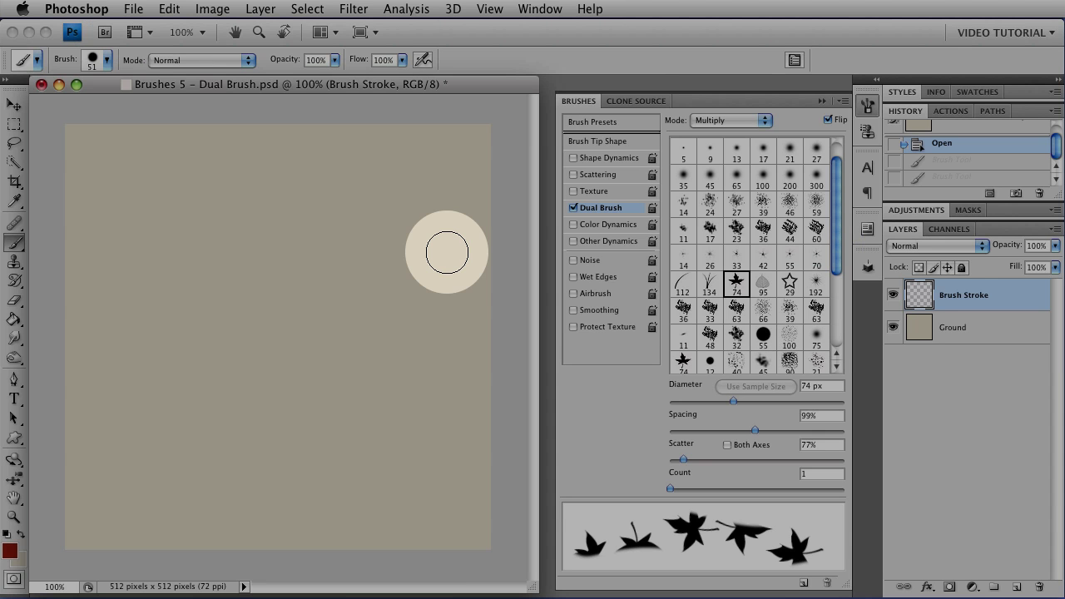
Lower the brush hardness with Shift+[ and paint a trail of soft-edged maple leaves
key("shift+bracketleft")
key("shift+bracketleft")
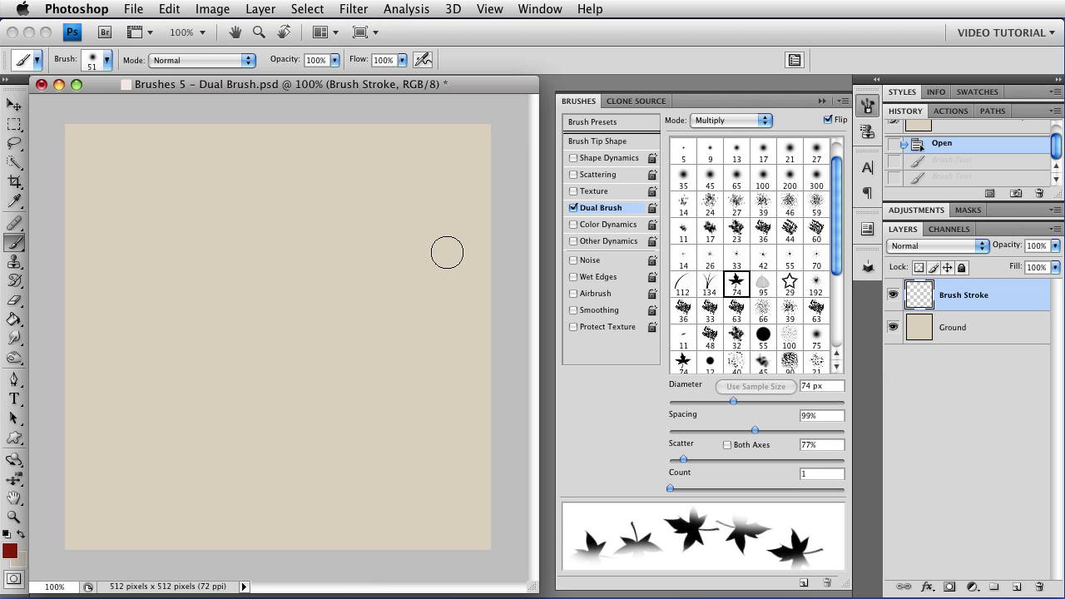
mouse_move(195, 202)
left_mouse_down()
mouse_move(169, 340)
mouse_move(175, 475)
mouse_move(240, 522)
mouse_move(278, 460)
mouse_move(283, 295)
mouse_move(347, 180)
mouse_move(402, 250)
mouse_move(386, 495)
mouse_move(434, 521)
mouse_move(468, 423)
mouse_move(474, 306)
mouse_move(497, 264)
left_mouse_up()
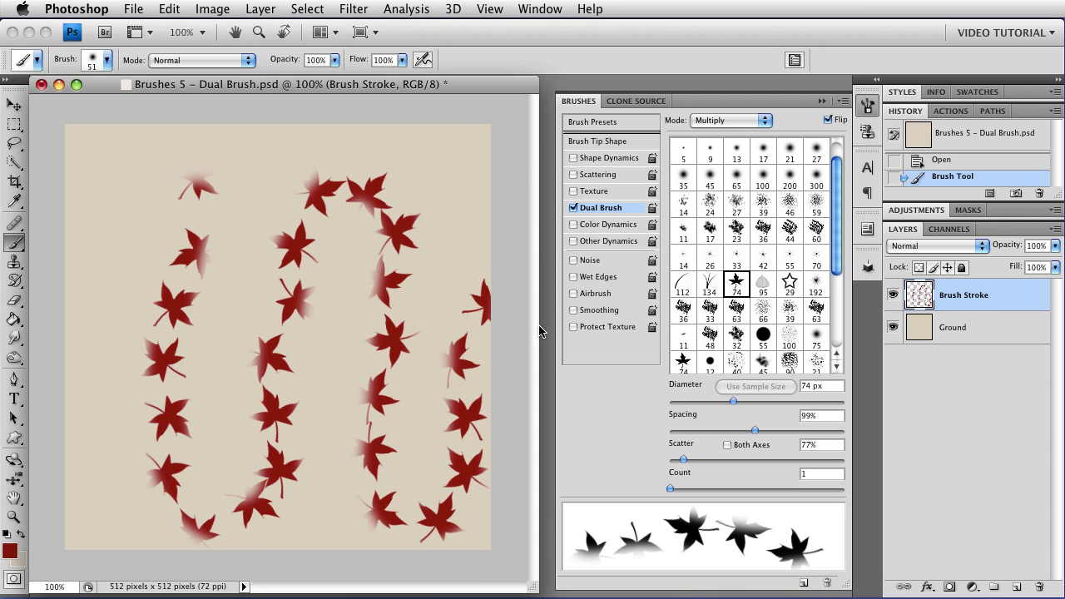
Undo the soft strokes and test Color Dodge, Color Burn and Linear Burn blends, ending on Color Burn
key("super+z")
left_click(725, 123)
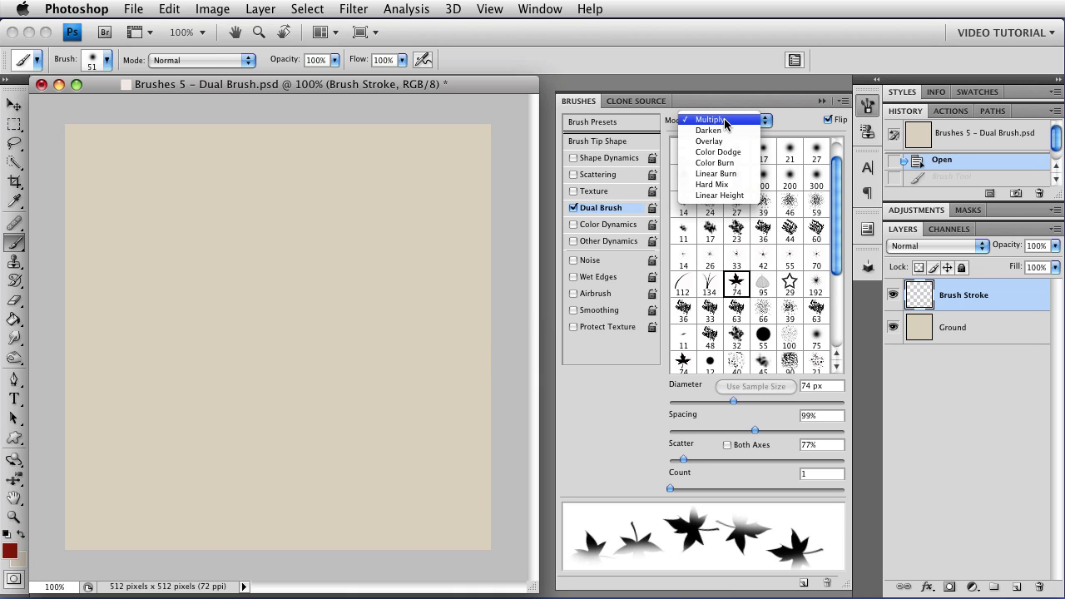
key("Escape")
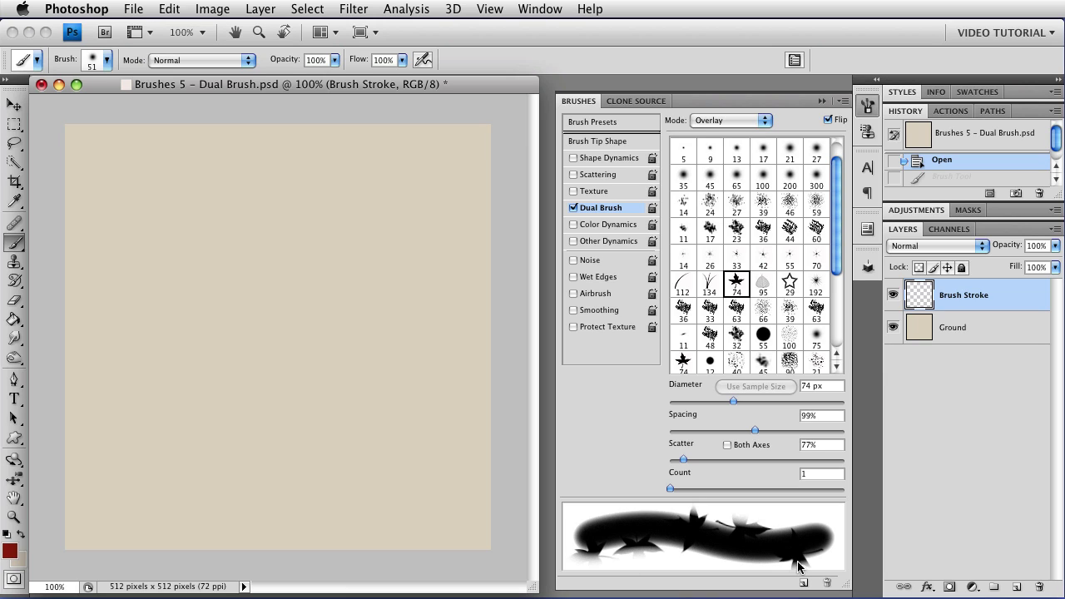
left_click(729, 122)
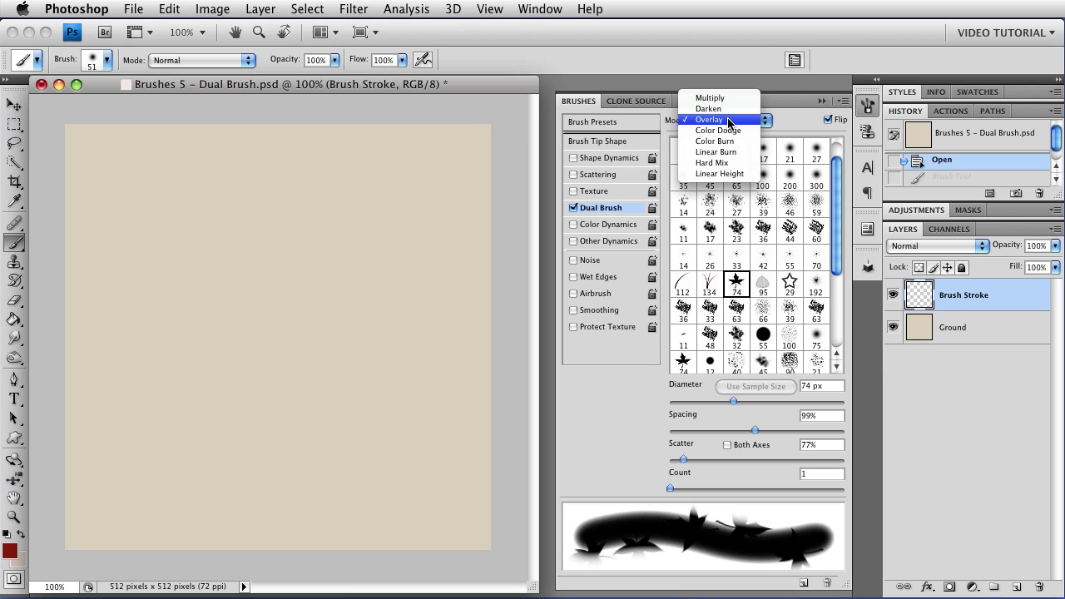
left_click(730, 131)
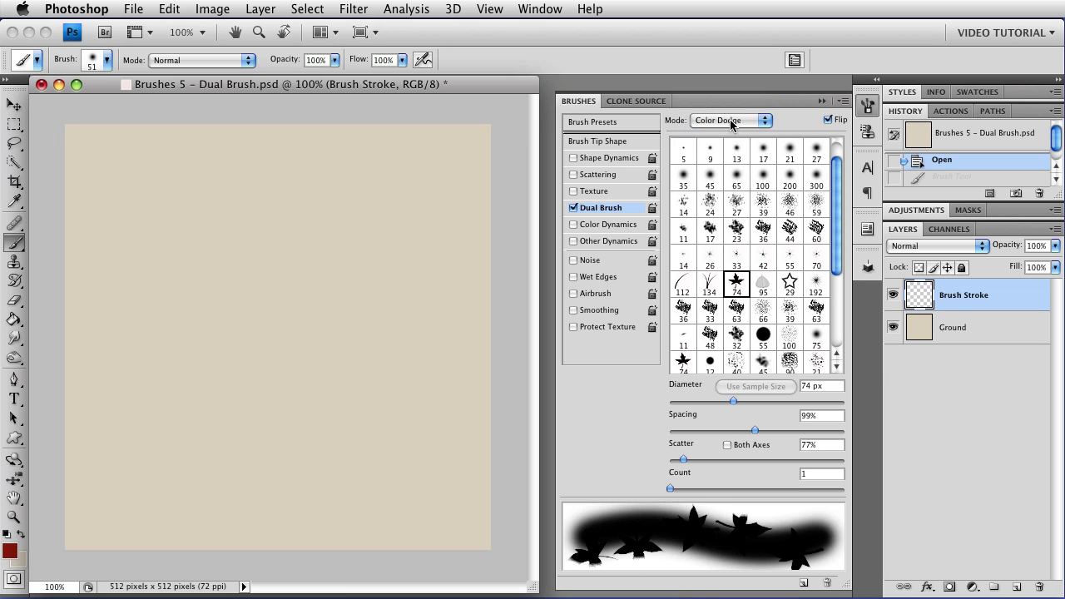
left_click(730, 122)
left_click(733, 133)
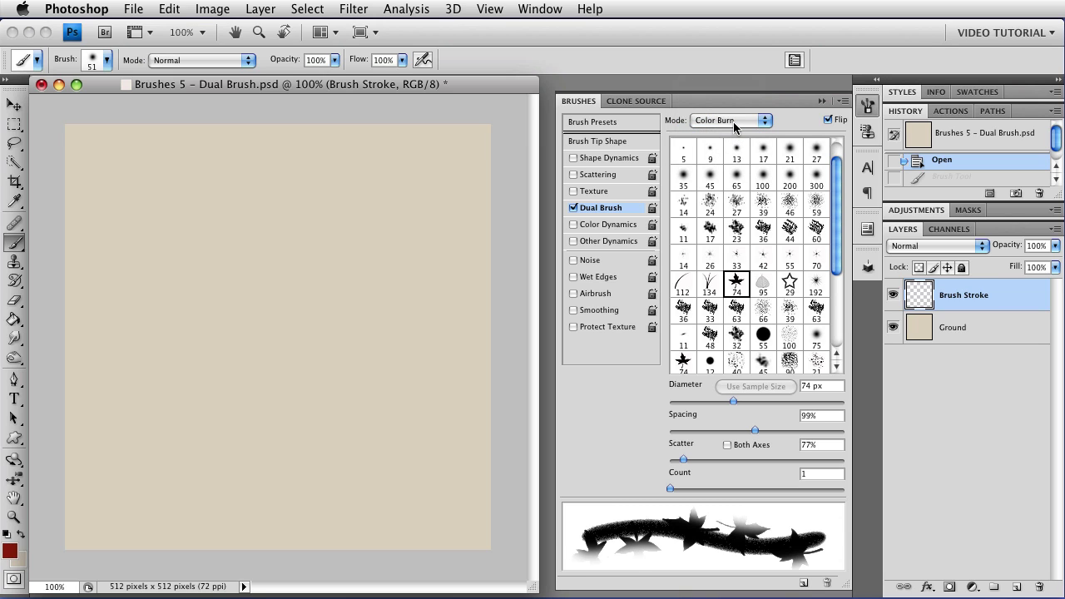
left_click(733, 123)
left_click(736, 129)
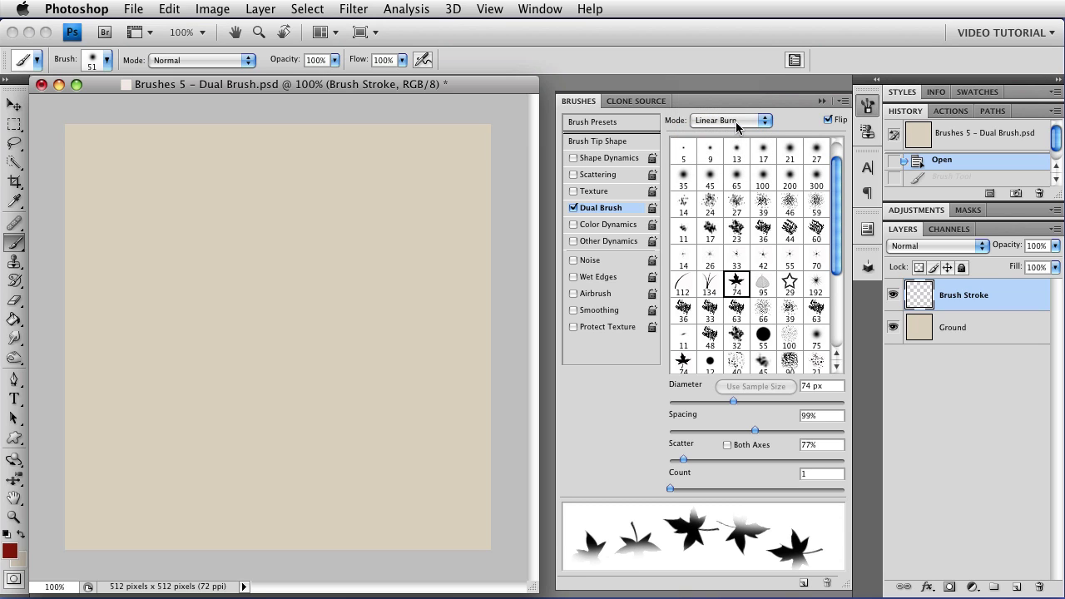
left_click(735, 122)
left_click(736, 109)
Paint a Color Burn test stroke of red leaves, then set the Dual Brush mode to Multiply
mouse_move(258, 221)
left_mouse_down()
mouse_move(223, 273)
mouse_move(370, 324)
left_mouse_up()
left_click_drag(361, 391, 445, 467)
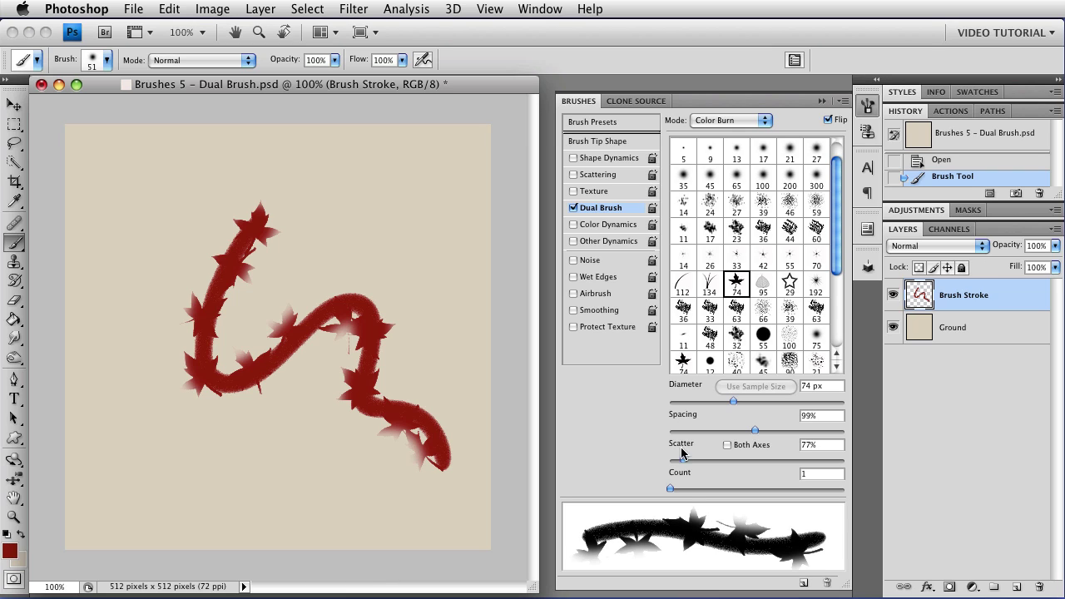
left_click(729, 121)
left_click(724, 77)
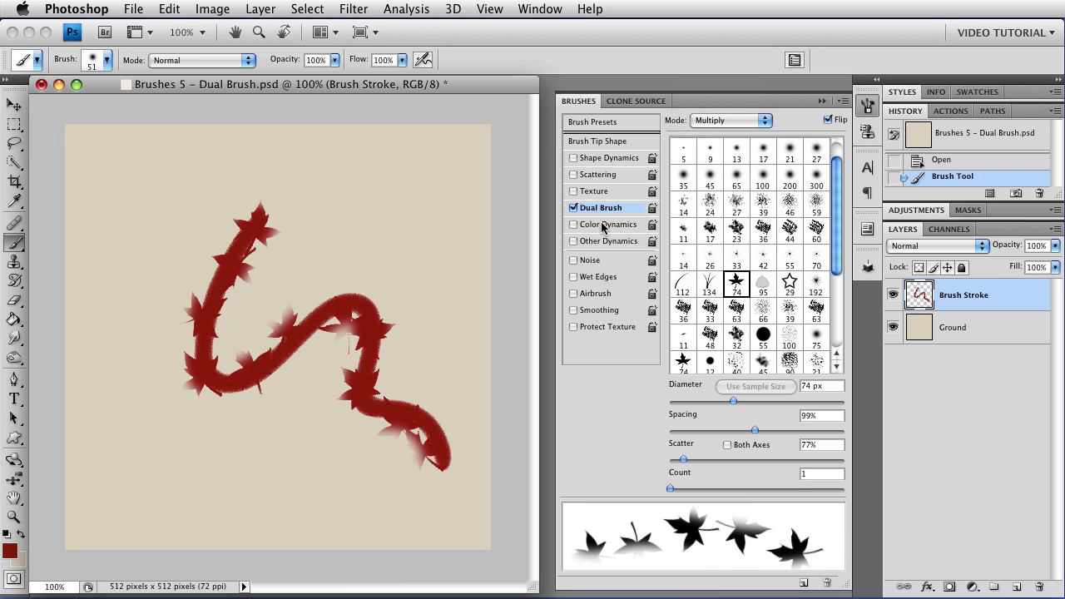
Disable Dual Brush and make the main tip the maple leaf at 84 px with 118% spacing
left_click(573, 208)
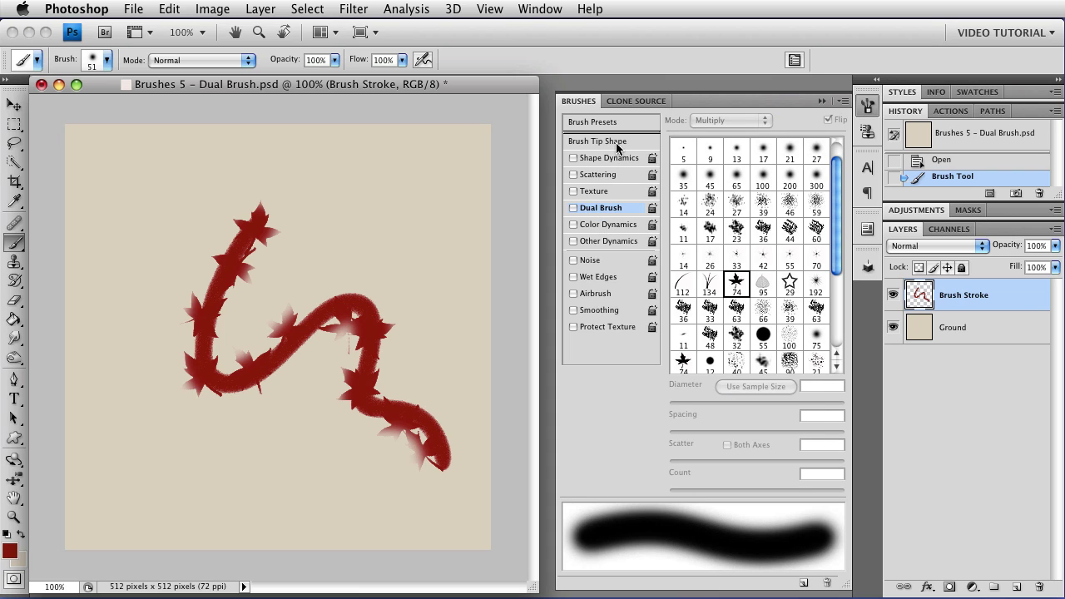
left_click(619, 143)
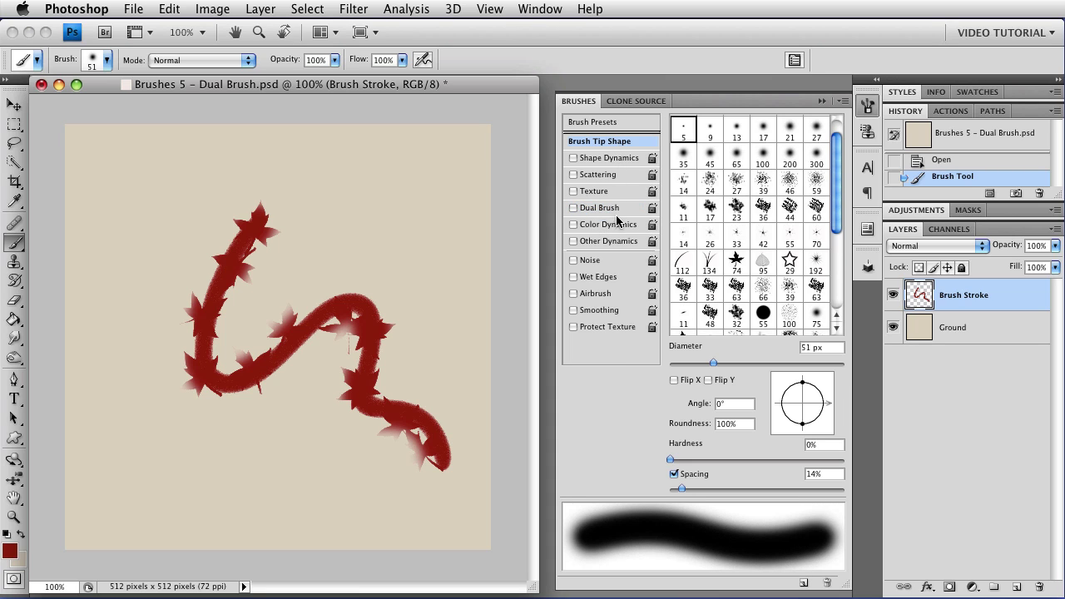
left_click(736, 265)
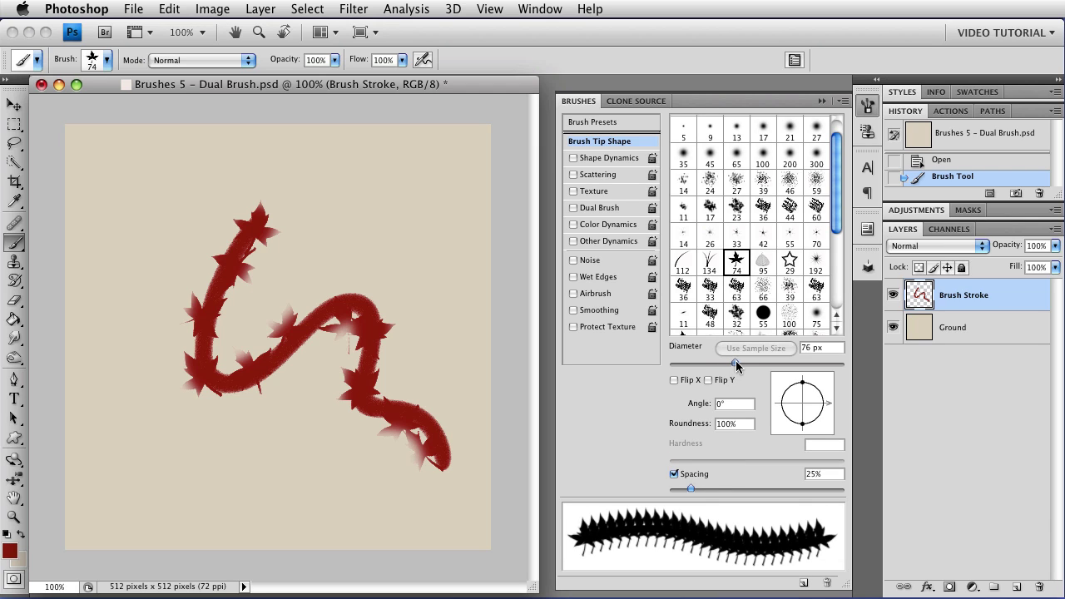
left_click_drag(736, 360, 741, 361)
left_click_drag(688, 488, 764, 487)
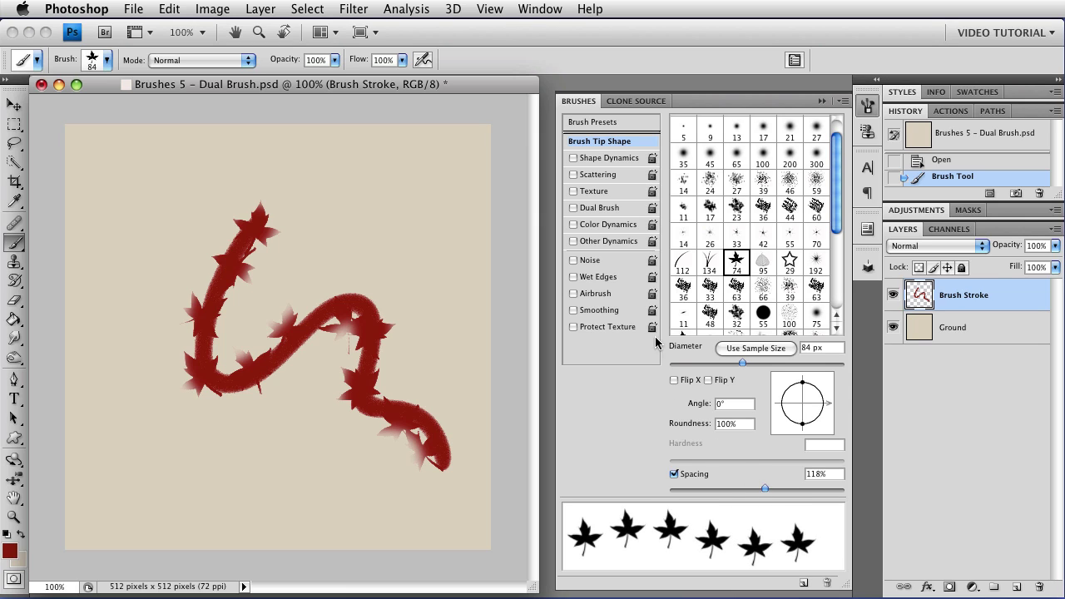
Enable Shape Dynamics with 53% size jitter (control Off), 100% angle jitter, and Flip X/Y jitter
left_click(626, 159)
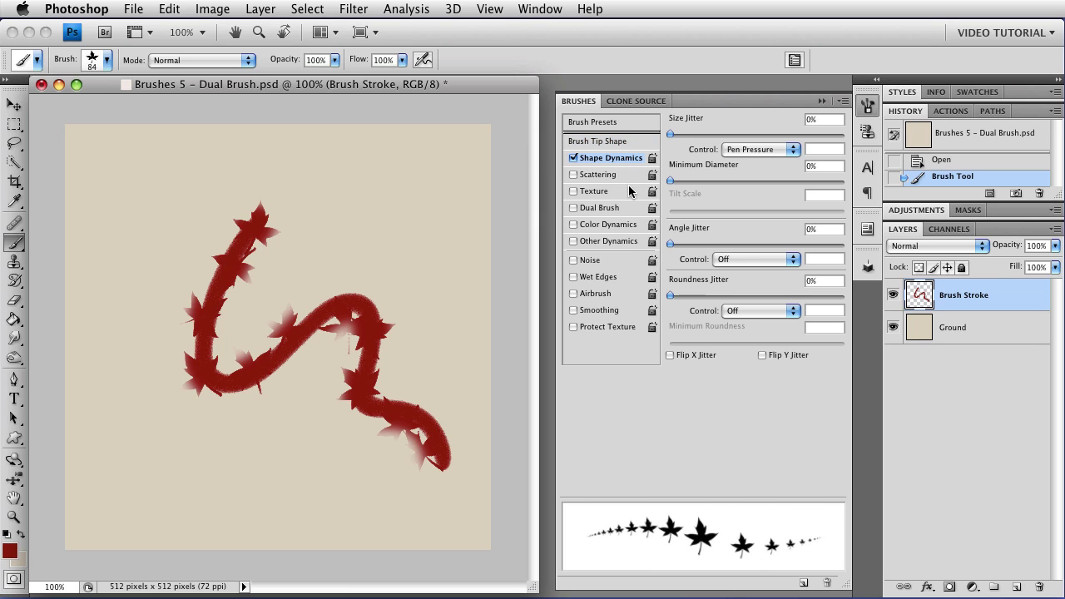
left_click(747, 148)
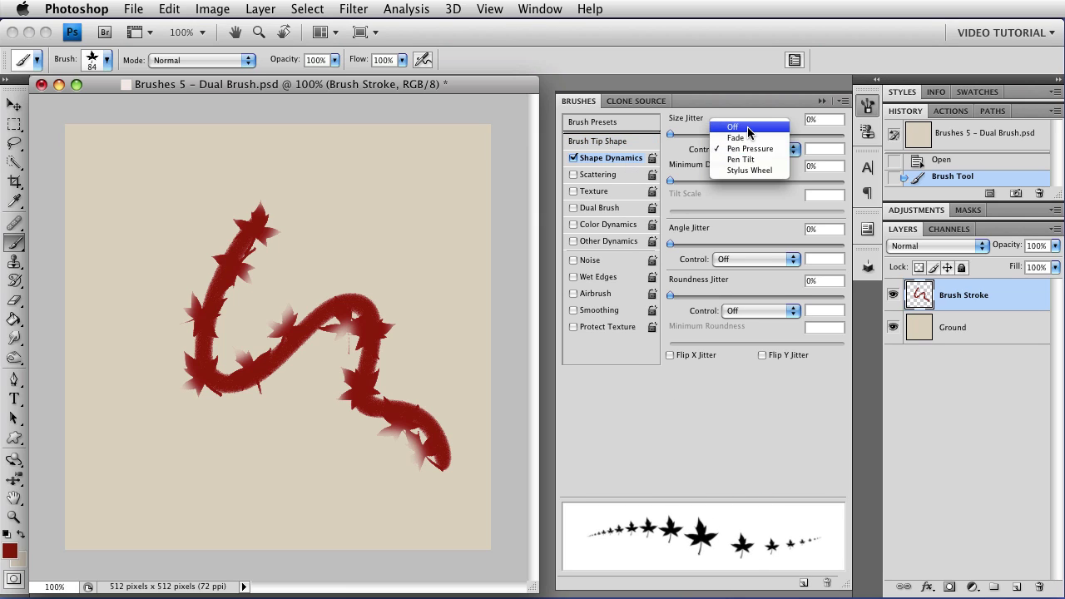
left_click(747, 127)
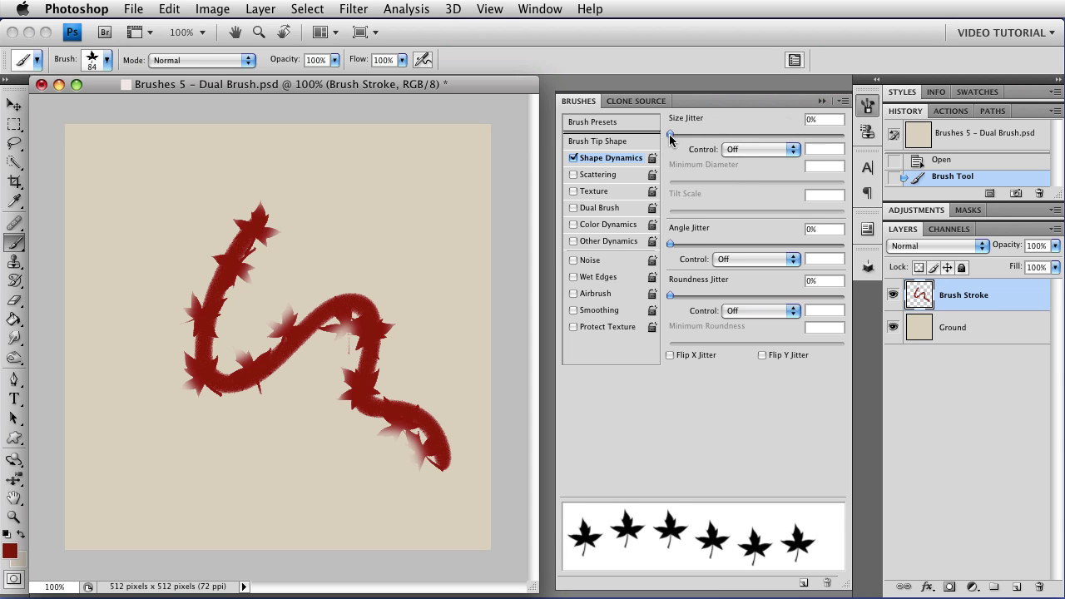
left_click_drag(669, 134, 760, 133)
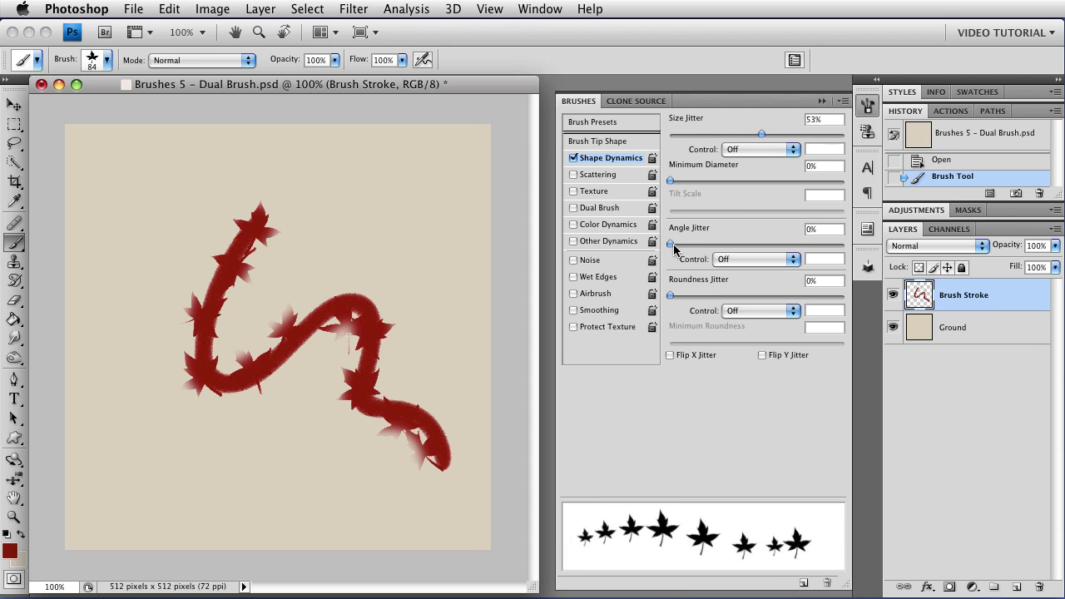
mouse_move(670, 243)
left_mouse_down()
mouse_move(820, 233)
mouse_move(847, 243)
left_mouse_up()
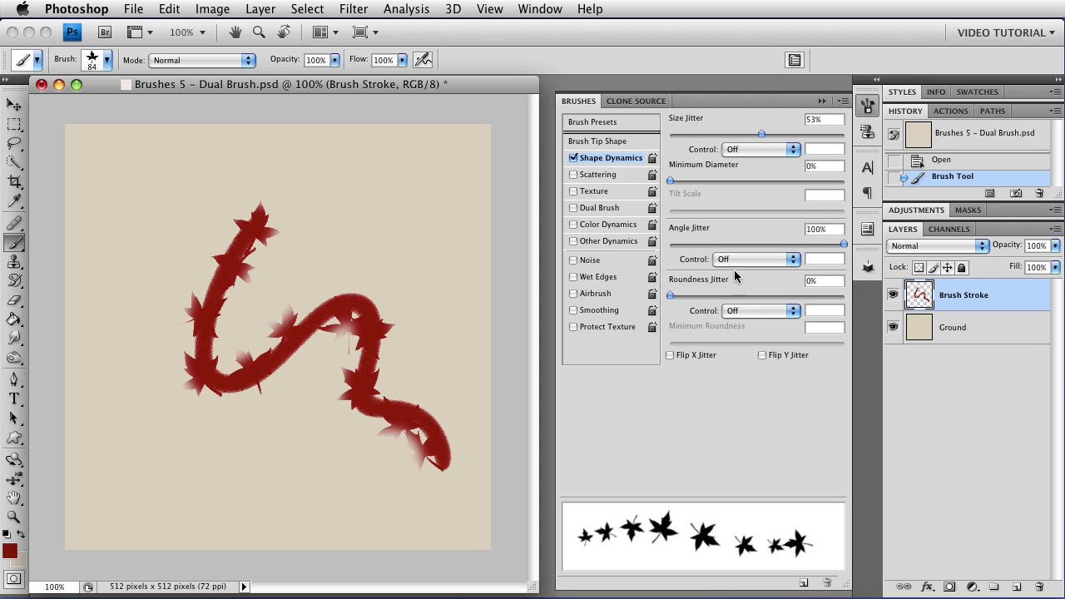
left_click(670, 355)
left_click(762, 355)
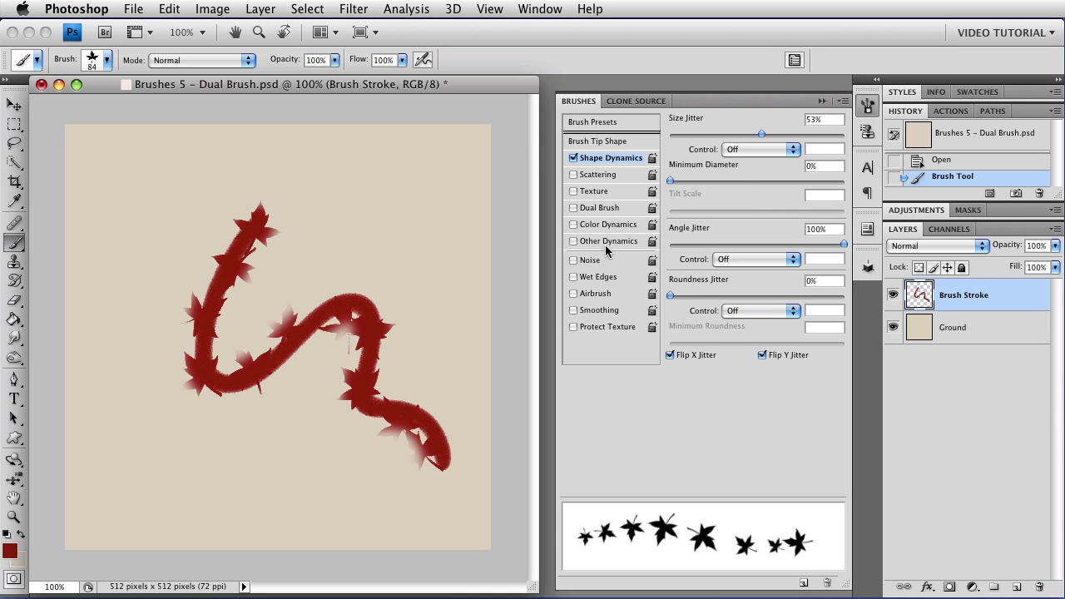
Re-enable Dual Brush with the 66 speckle tip at 86 px, 11% spacing, 249% scatter and count 2
left_click(613, 209)
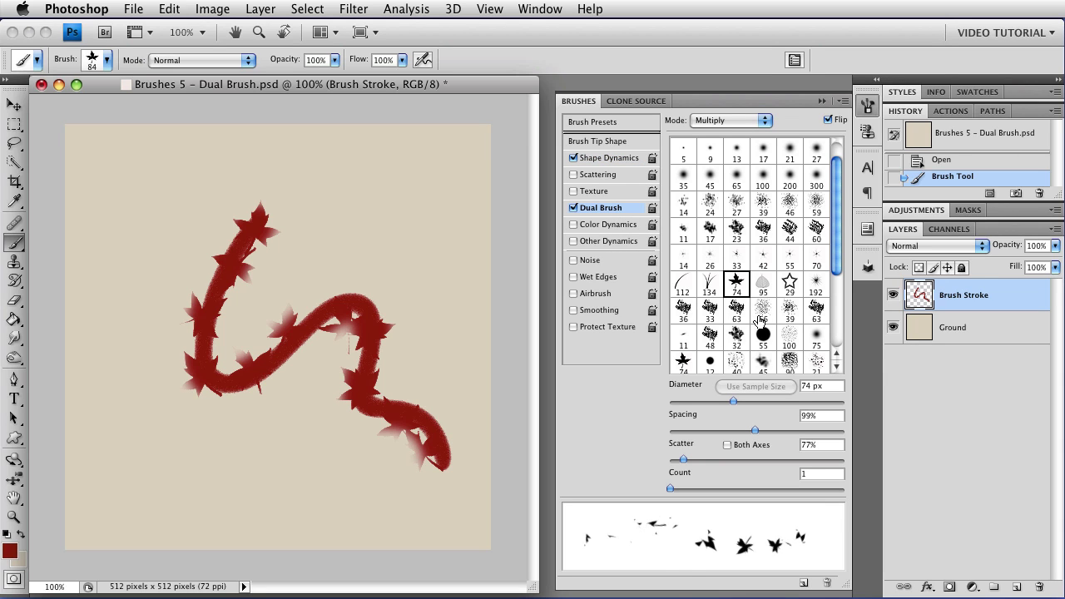
left_click(761, 316)
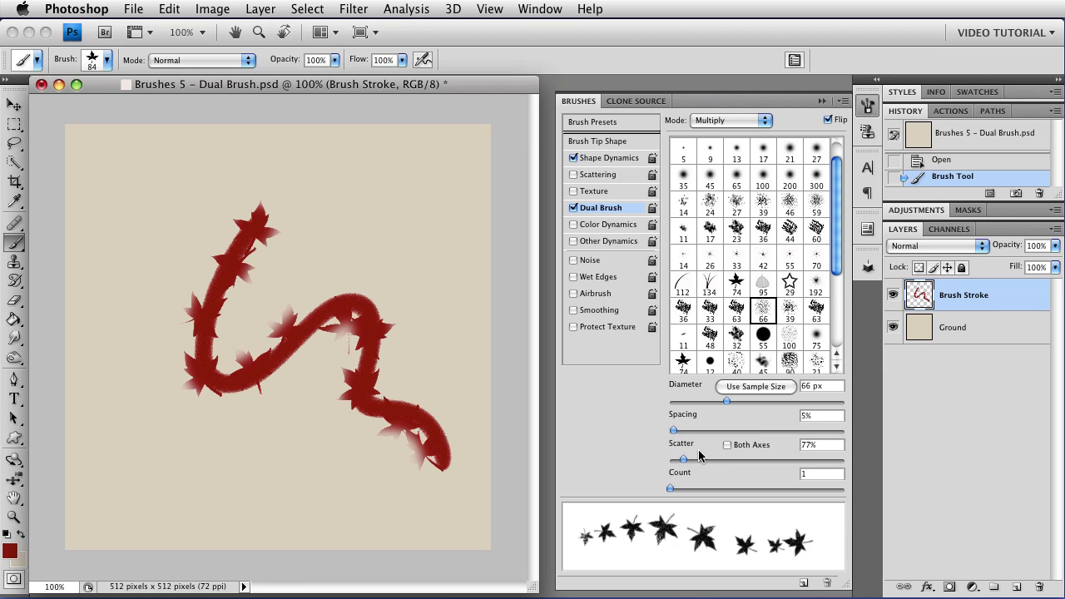
mouse_move(674, 431)
left_mouse_down()
mouse_move(720, 434)
mouse_move(688, 436)
mouse_move(690, 458)
mouse_move(712, 456)
mouse_move(678, 435)
left_mouse_up()
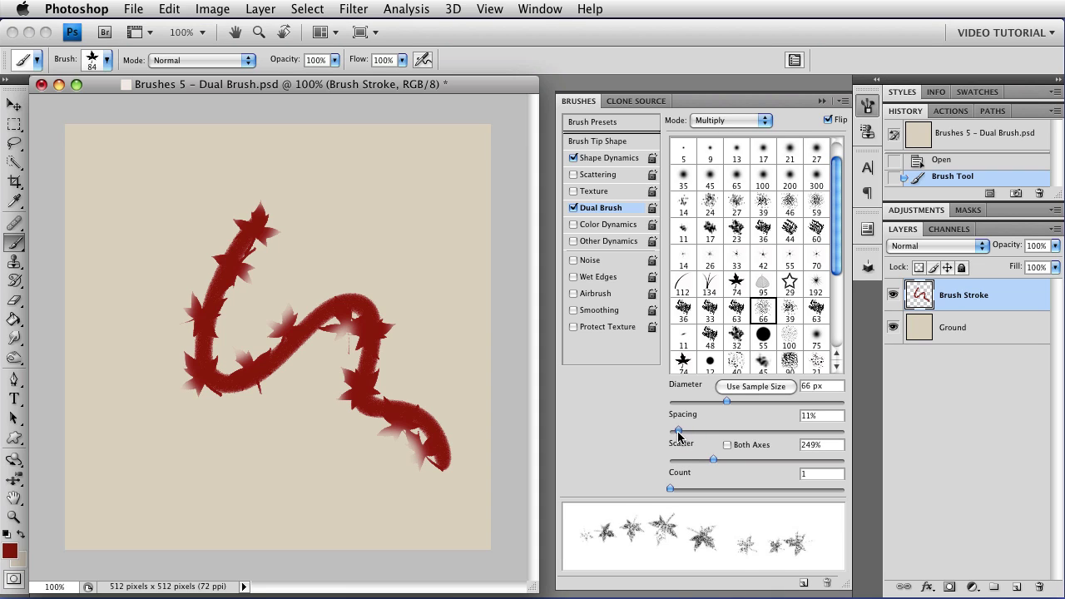
left_click_drag(725, 401, 744, 402)
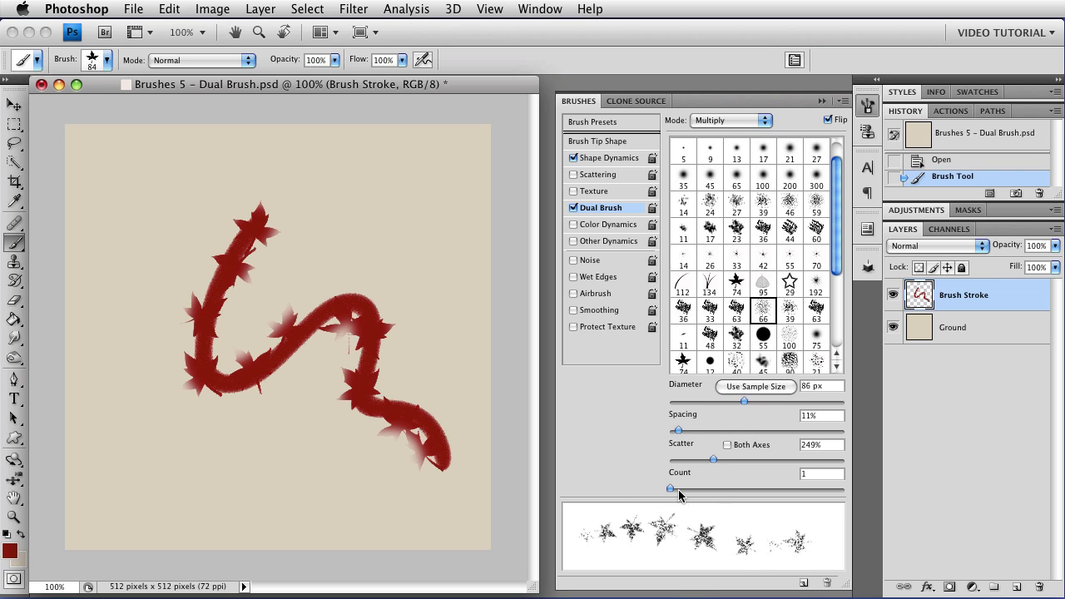
left_click_drag(671, 489, 678, 489)
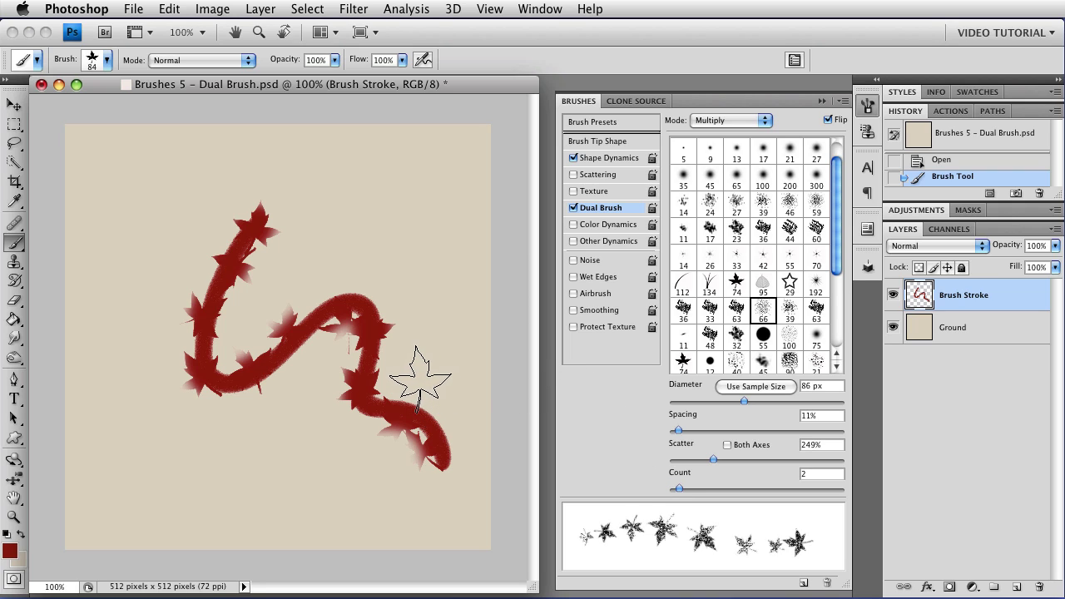
Undo the earlier leaf stroke and paint trial strokes of scattered leaves across the canvas
key("ctrl+z")
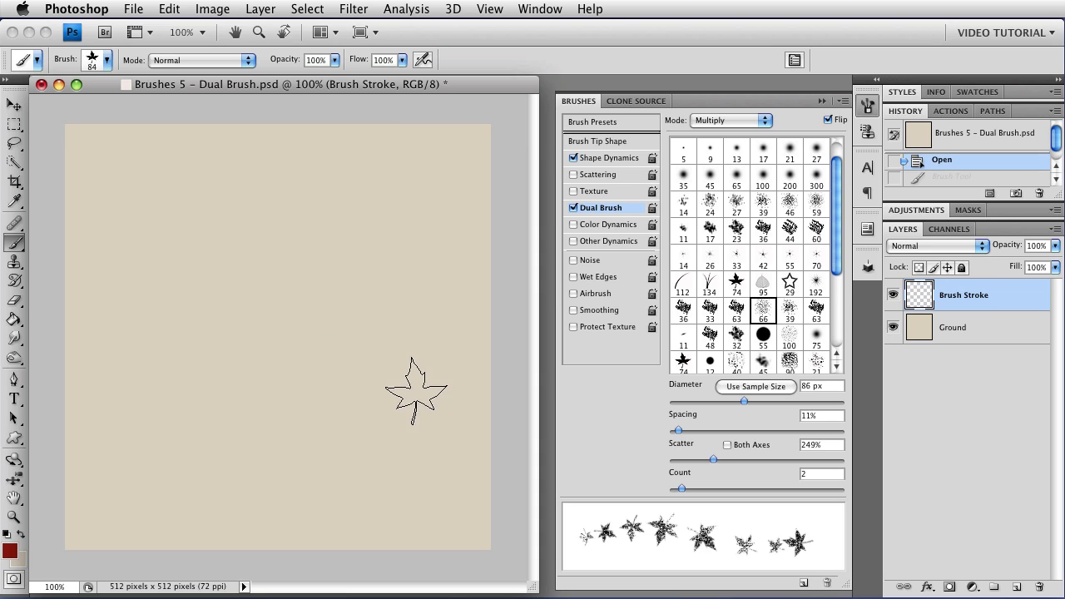
mouse_move(158, 188)
left_mouse_down()
mouse_move(131, 319)
mouse_move(129, 398)
mouse_move(145, 480)
mouse_move(178, 509)
mouse_move(237, 524)
mouse_move(265, 511)
mouse_move(213, 399)
mouse_move(200, 269)
mouse_move(224, 215)
mouse_move(259, 187)
mouse_move(320, 189)
mouse_move(313, 270)
mouse_move(278, 357)
mouse_move(348, 511)
left_mouse_up()
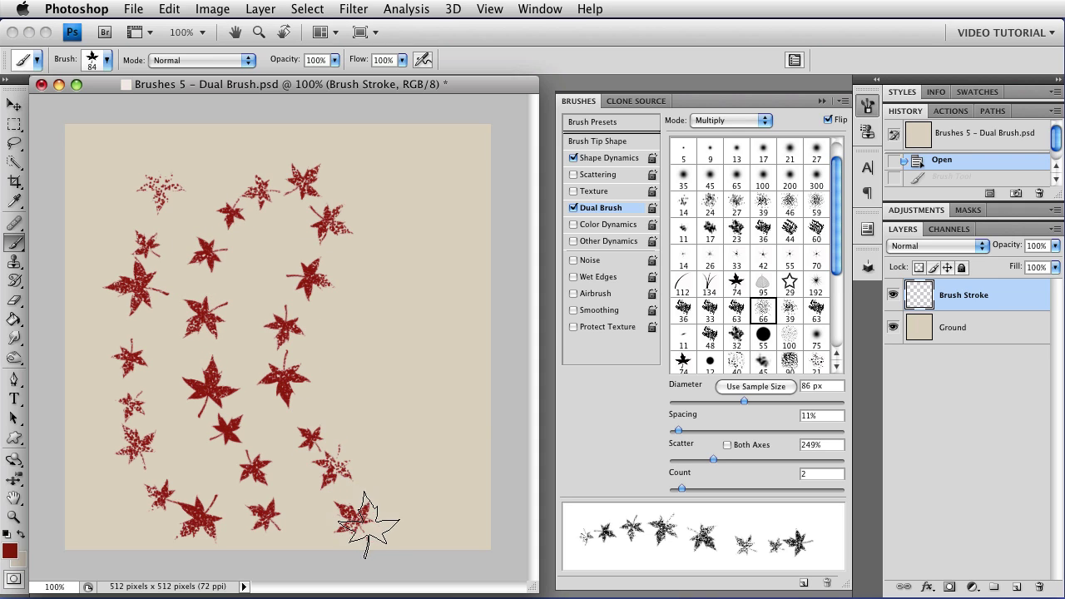
left_click(369, 524)
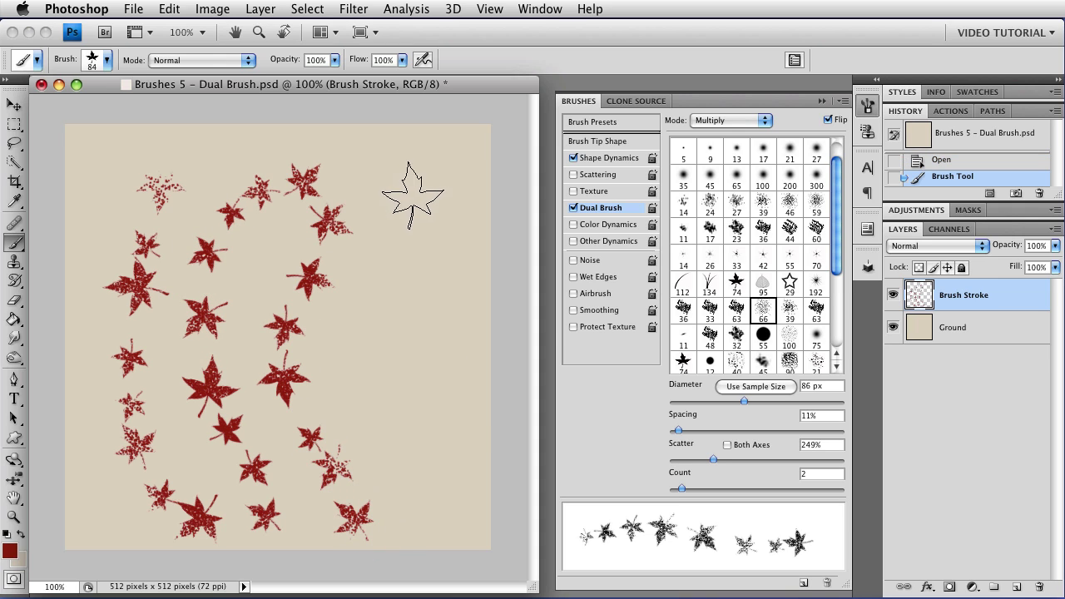
mouse_move(413, 193)
left_mouse_down()
mouse_move(370, 341)
mouse_move(376, 391)
left_mouse_up()
left_click_drag(435, 308, 432, 499)
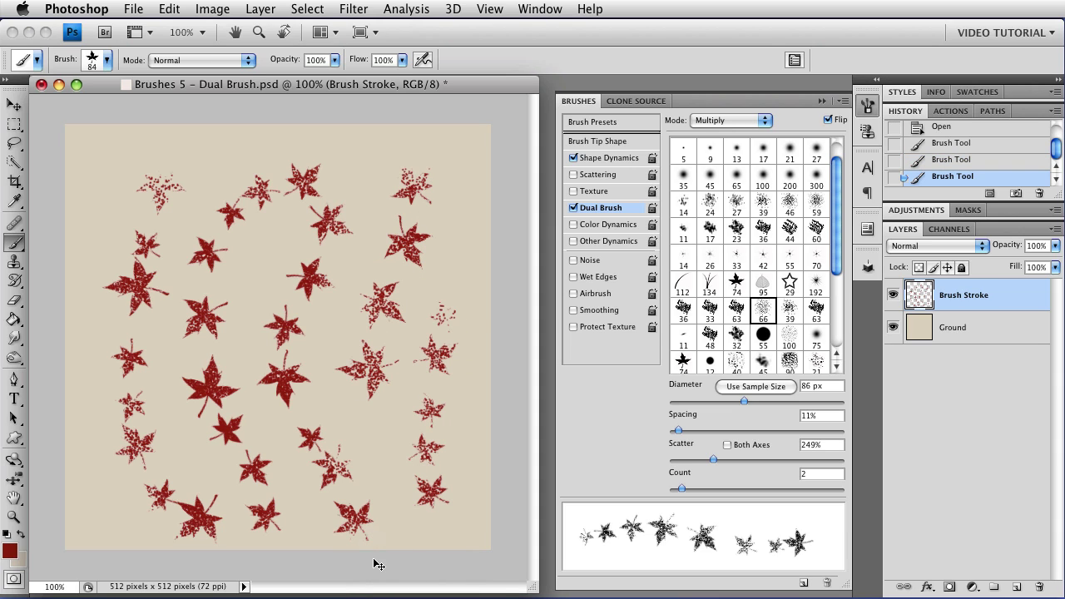
Clear the trial strokes and paint a curving arc of speckled red maple leaves on the Ground layer
key("super+alt+z")
key("super+alt+z")
key("super+alt+z")
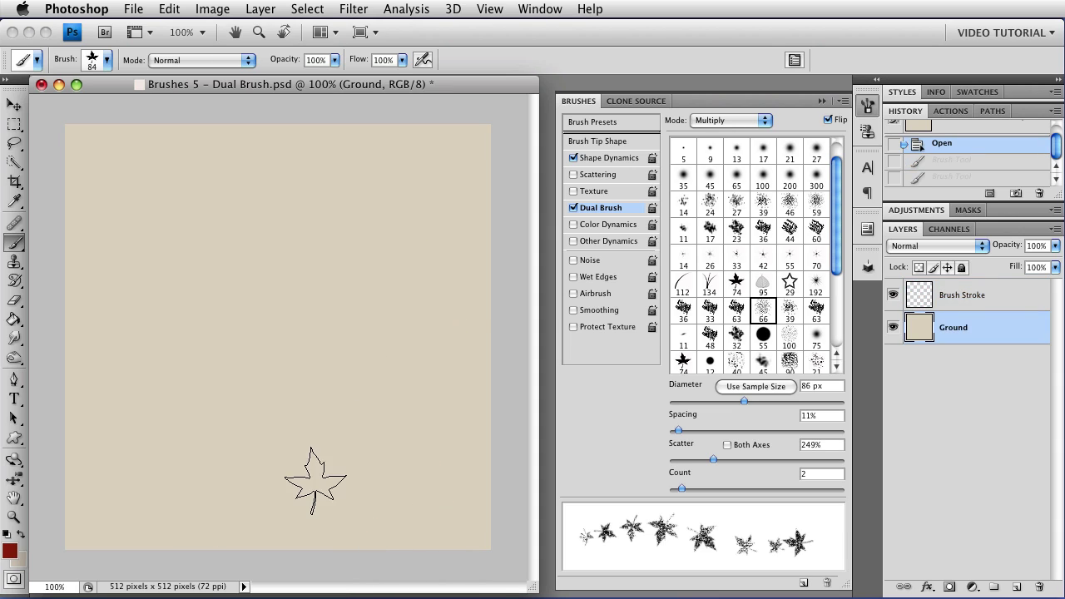
mouse_move(230, 155)
left_mouse_down()
mouse_move(120, 256)
mouse_move(123, 339)
mouse_move(158, 433)
left_mouse_up()
mouse_move(189, 252)
left_mouse_down()
mouse_move(291, 199)
mouse_move(397, 240)
mouse_move(366, 427)
mouse_move(446, 270)
mouse_move(440, 226)
mouse_move(459, 338)
mouse_move(327, 371)
mouse_move(258, 450)
mouse_move(352, 490)
mouse_move(431, 434)
mouse_move(359, 455)
mouse_move(470, 512)
left_mouse_up()
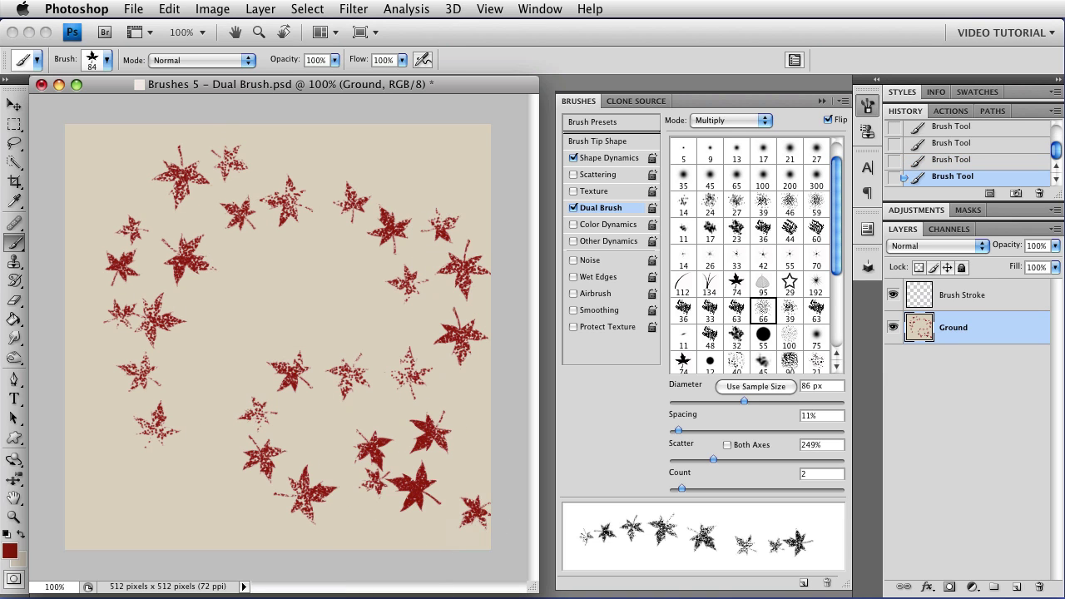